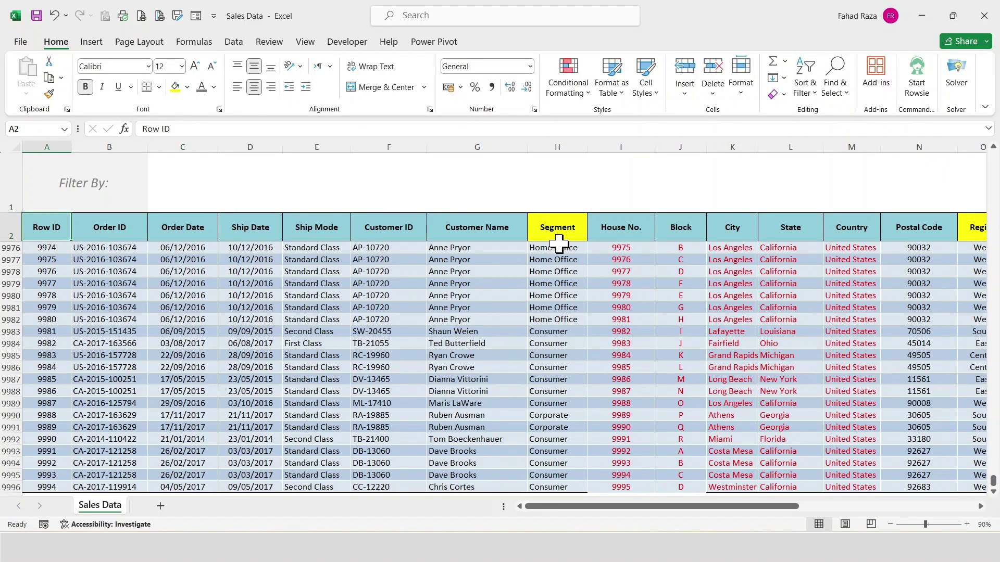
Step: Check the data's extent, moving between the Filter By cell, the Row ID header and the last rows
key("ctrl+Home")
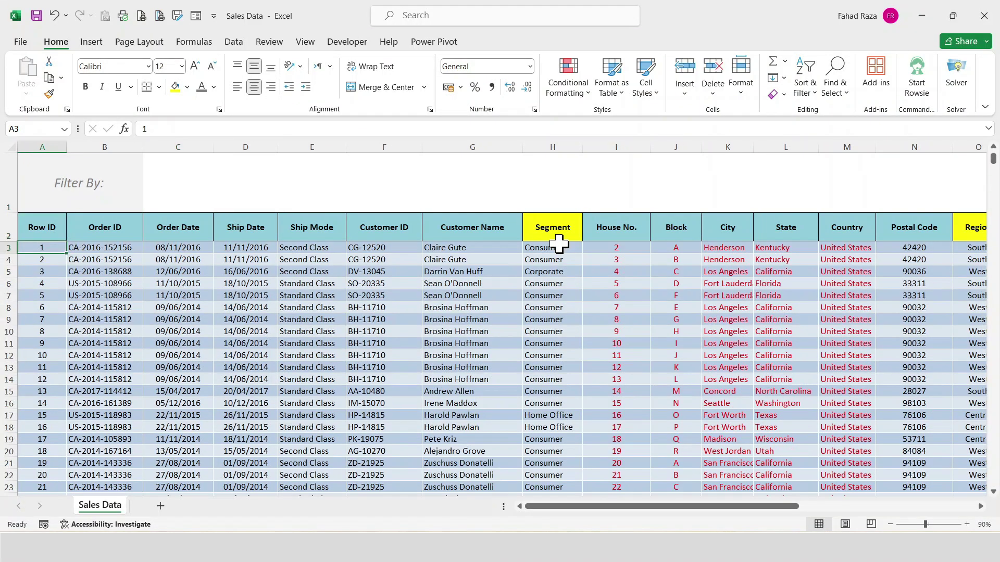
key("Up")
key("Right")
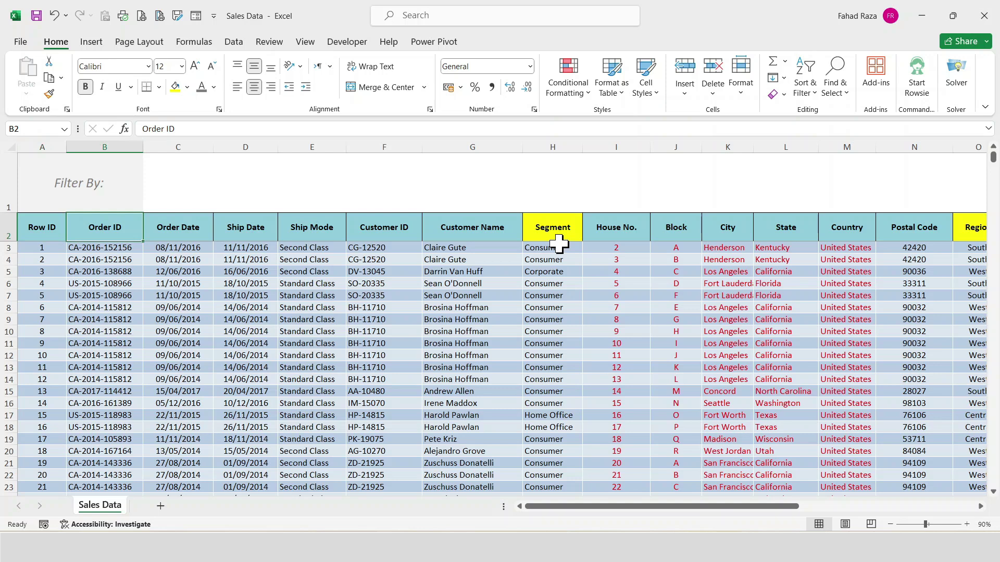
key("Up")
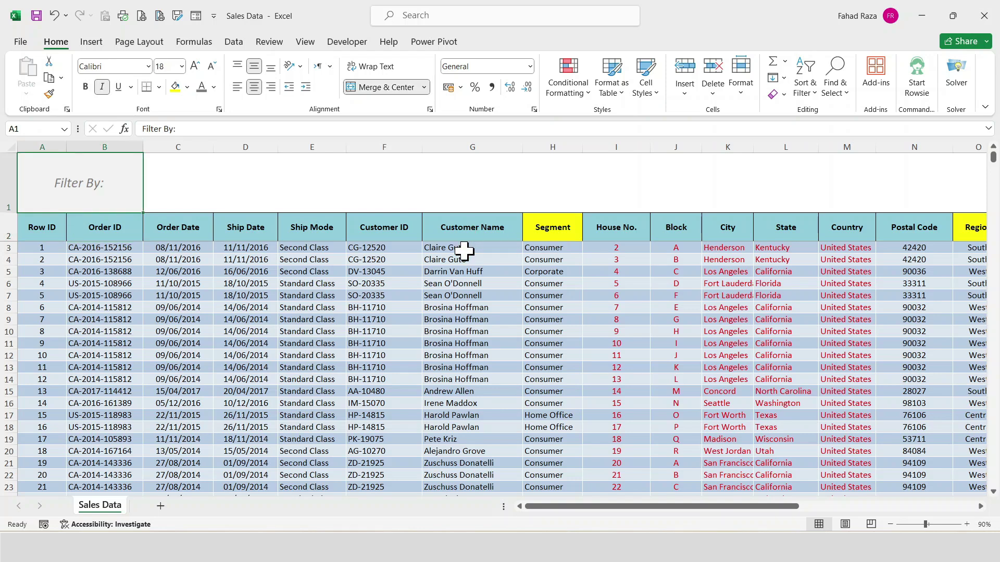
key("Down")
key("Right")
key("ctrl+Down")
left_click(56, 238)
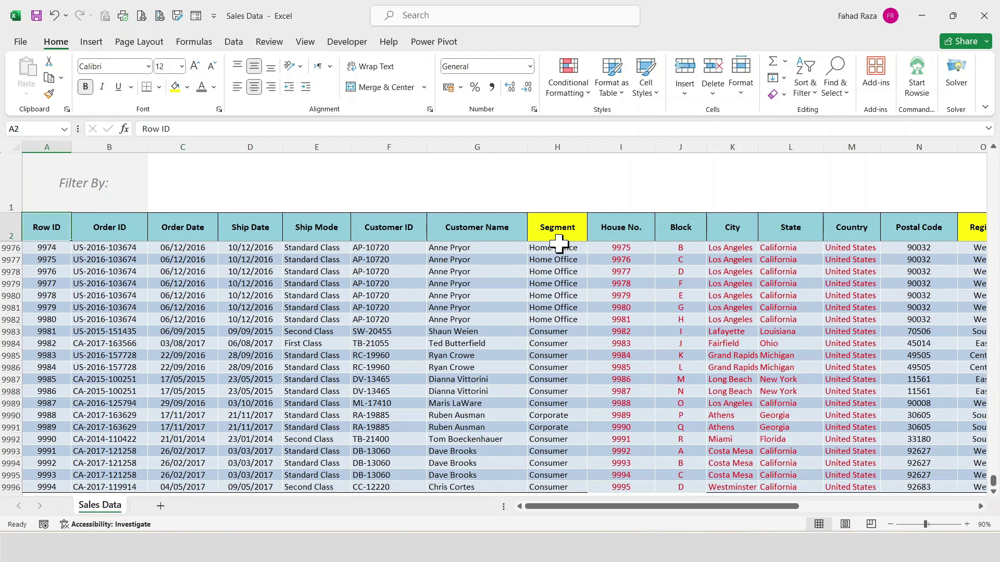
key("ctrl+Home")
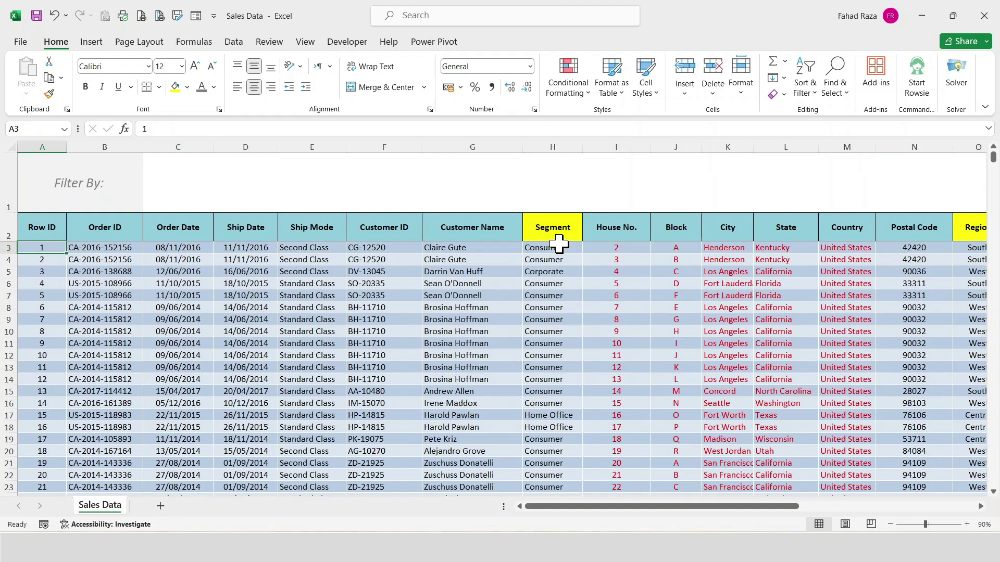
key("Up")
key("Right")
key("Up")
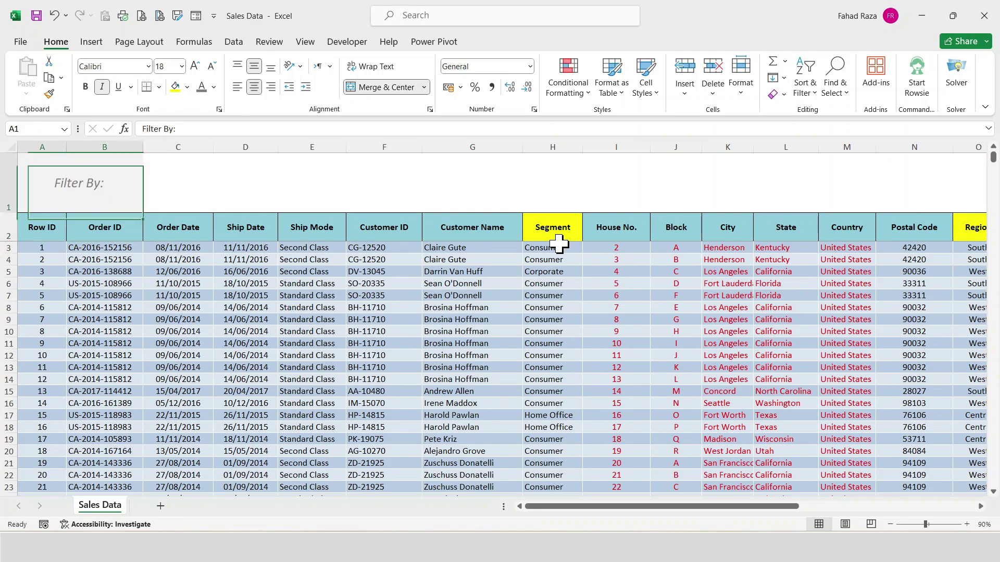
key("Down")
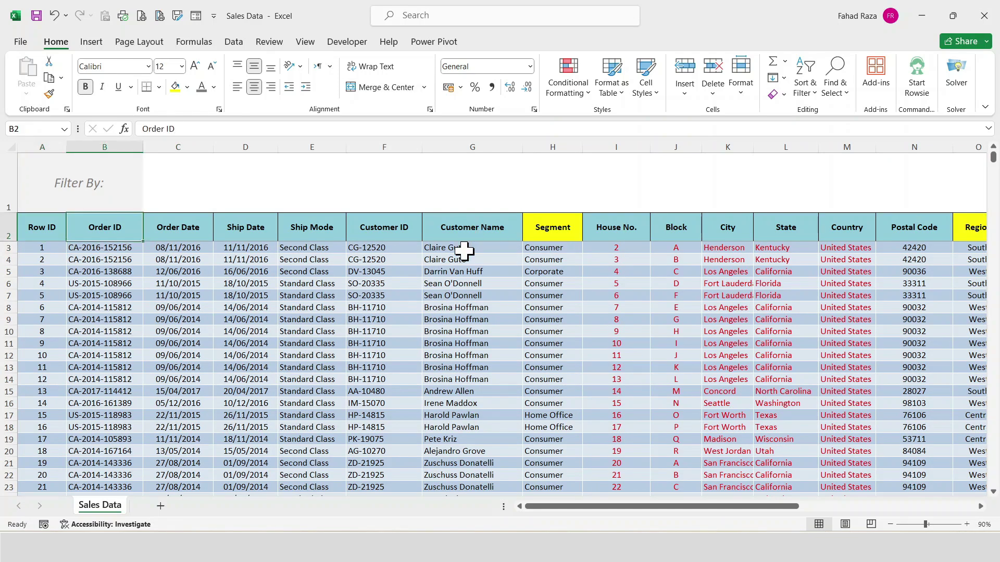
key("Right")
key("ctrl+Down")
left_click(47, 229)
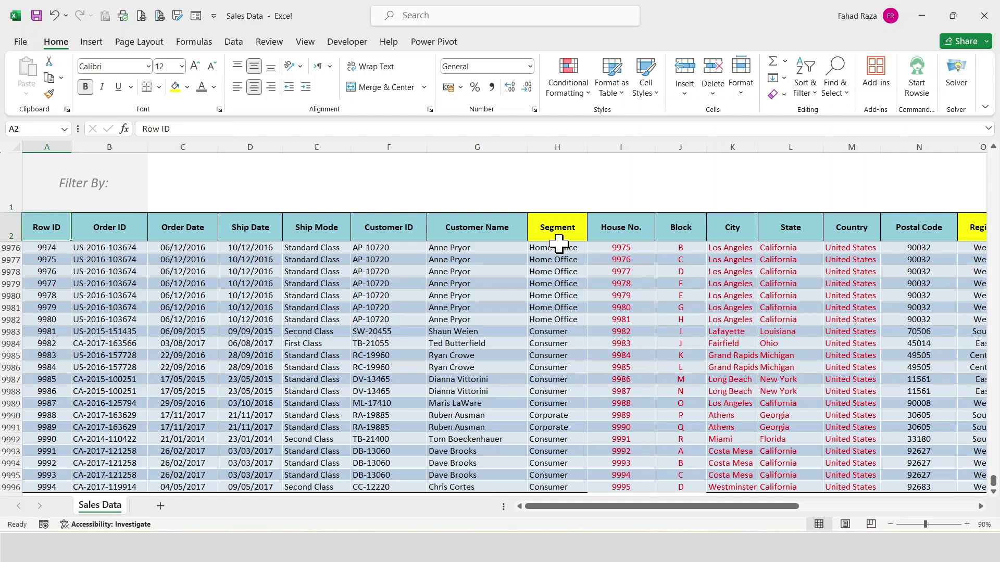
key("ctrl+Home")
key("Up")
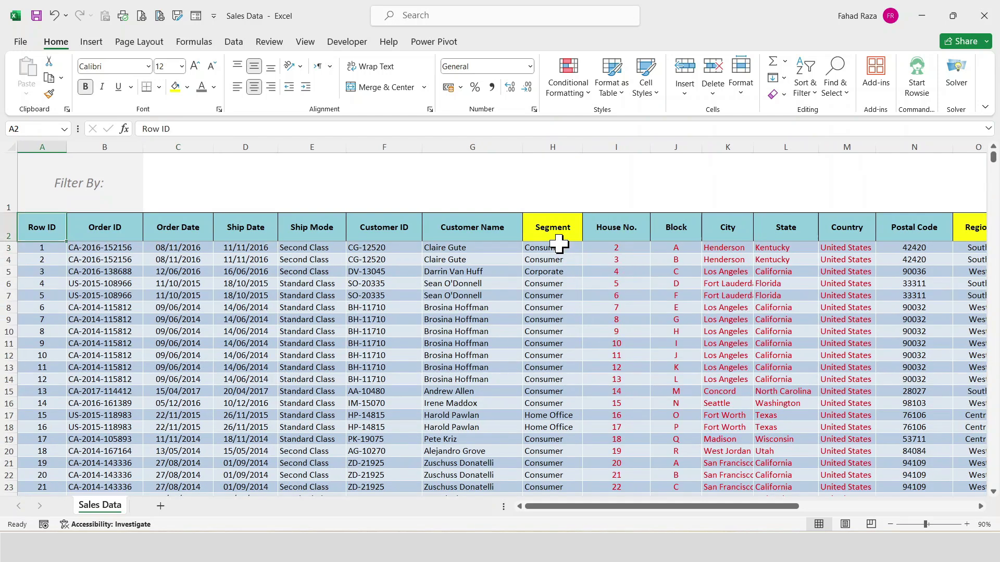
key("Right")
key("Up")
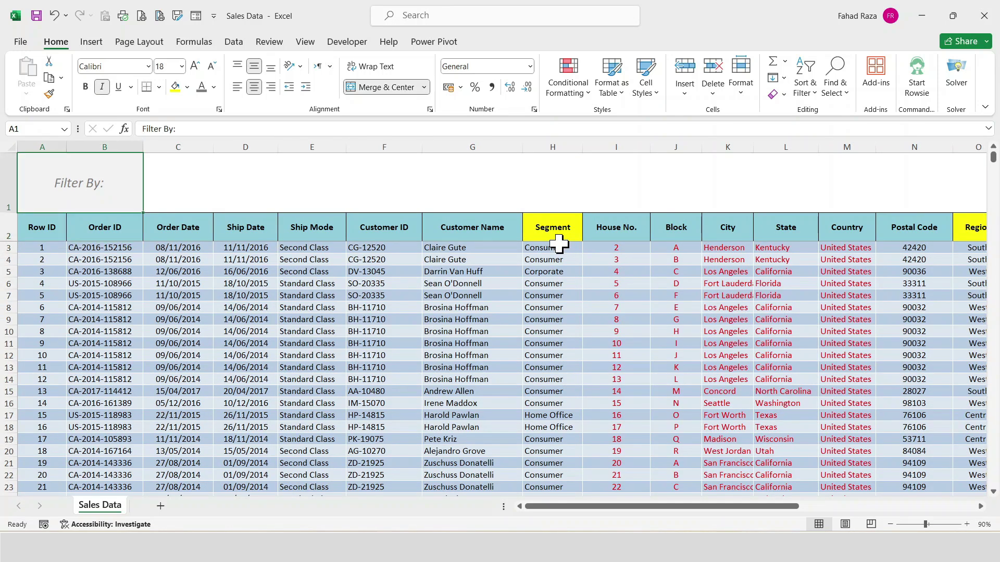
key("Down")
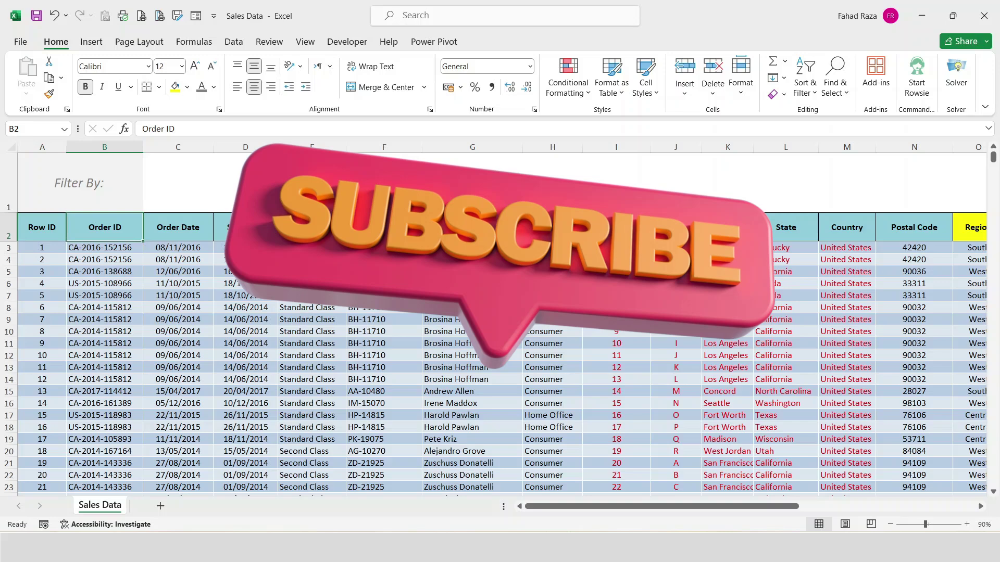
key("Right")
key("ctrl+Down")
left_click(56, 237)
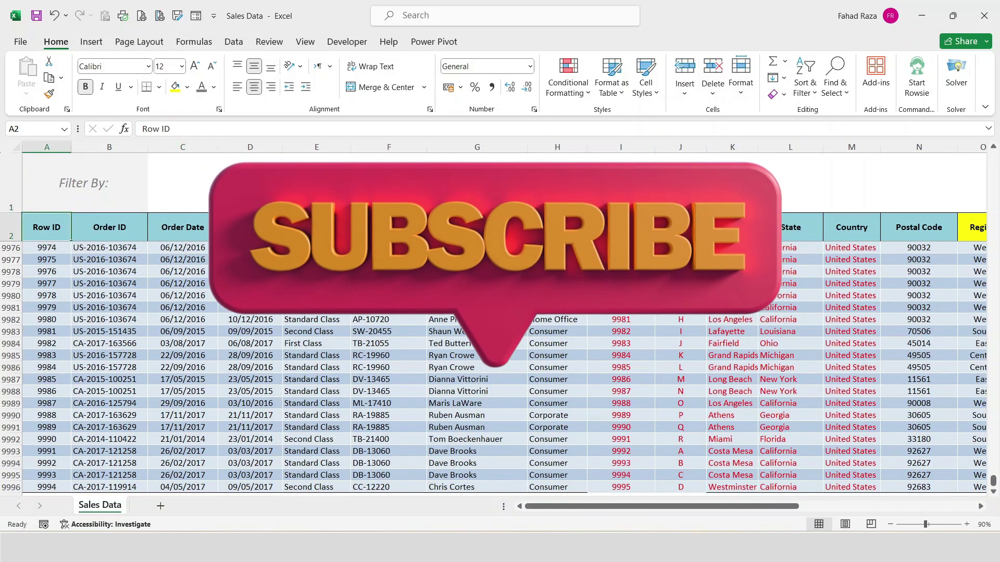
Step: Review the headers and the last record in row 9996, ending on cell C1
key("ctrl+Home")
key("Up")
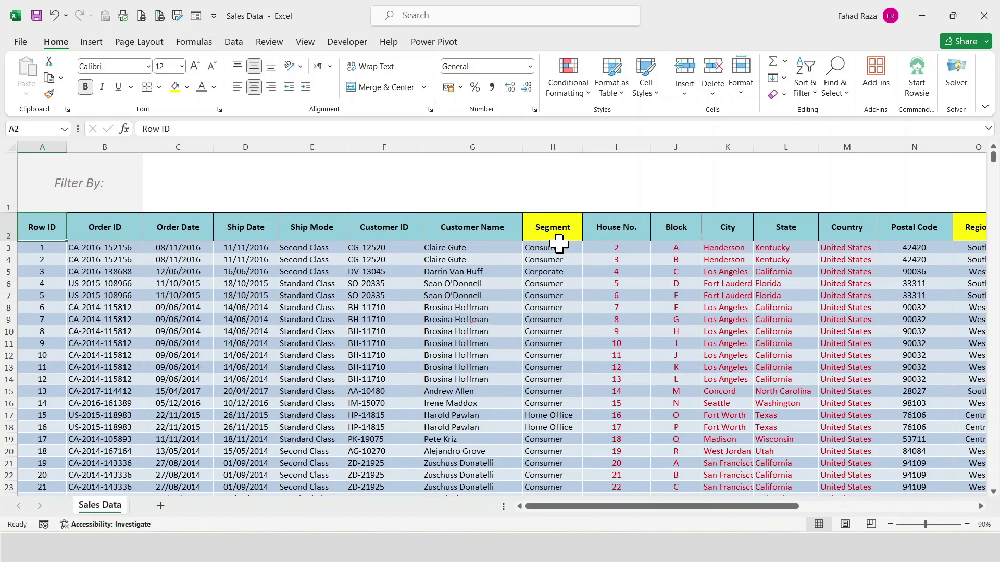
key("Right")
key("Right")
key("Right")
key("Right")
key("Right")
key("Right")
key("Right")
key("Right")
key("Right")
key("Right")
key("Right")
key("Right")
key("Right")
key("Right")
key("Right")
key("Right")
key("Right")
key("Right")
key("Right")
key("Right")
key("Right")
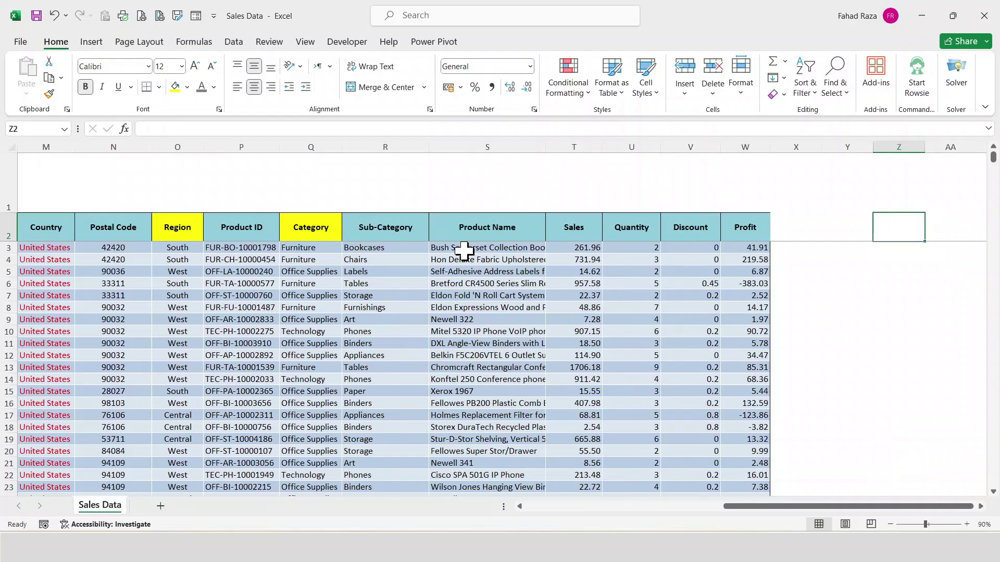
key("Left")
key("Left")
key("Left")
key("Left")
key("ctrl+Home")
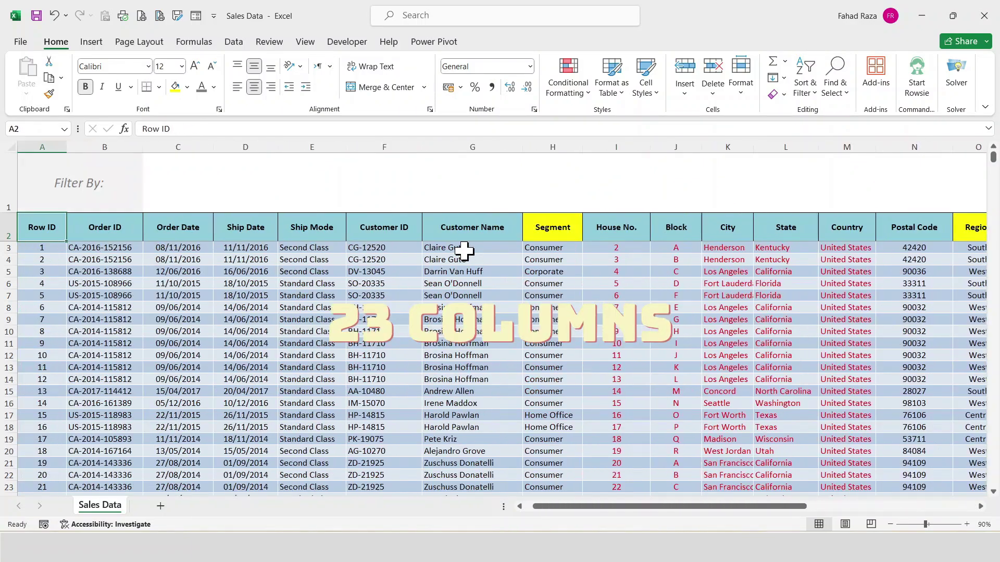
key("ctrl+Down")
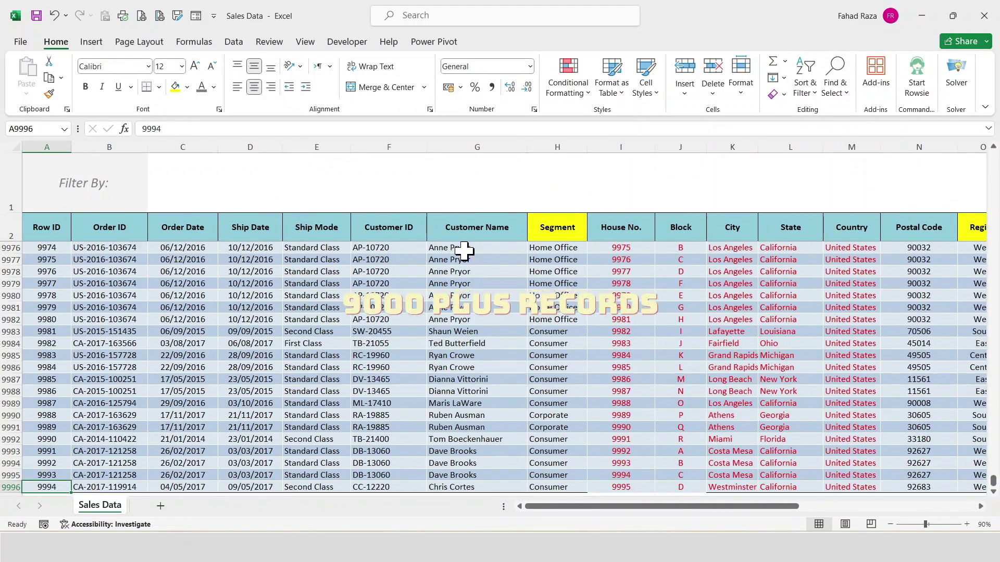
key("ctrl+Up")
key("Up")
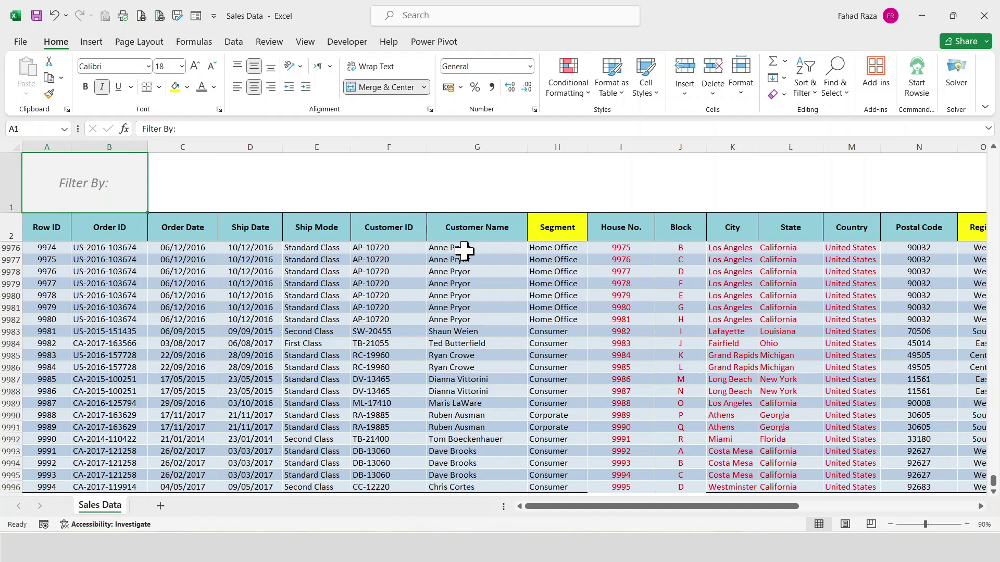
key("Right")
left_click(560, 235)
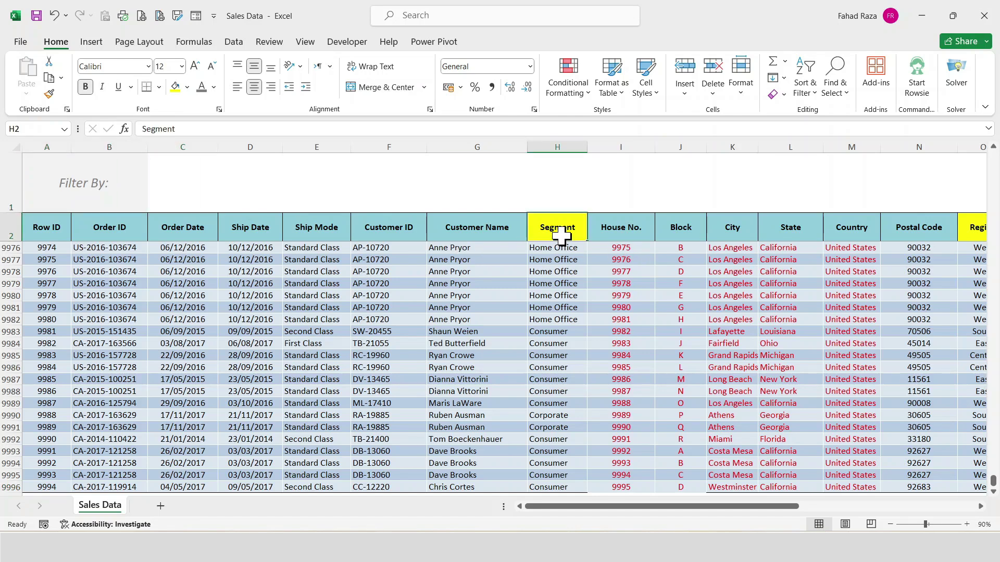
left_click_drag(613, 515, 719, 520)
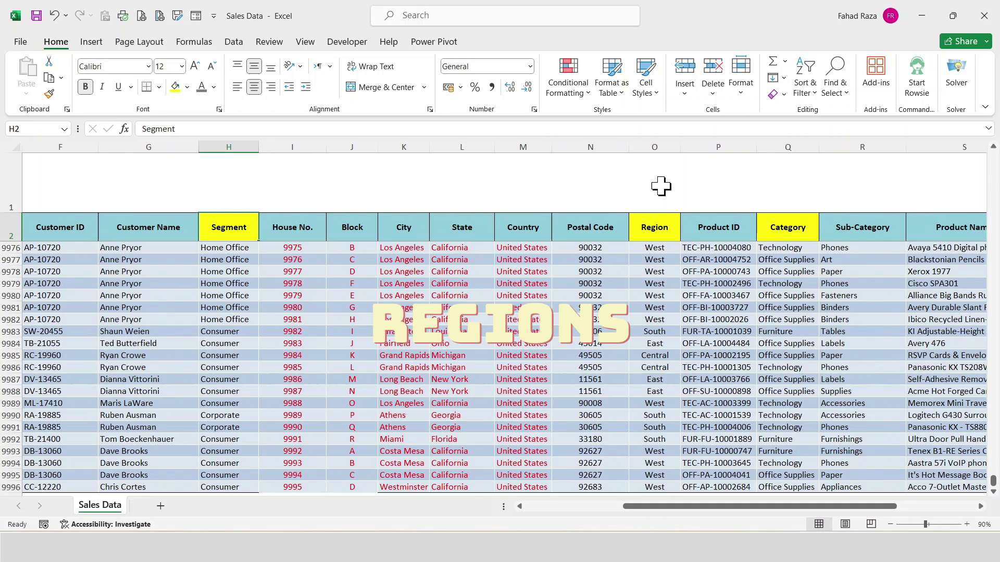
left_click_drag(631, 506, 509, 507)
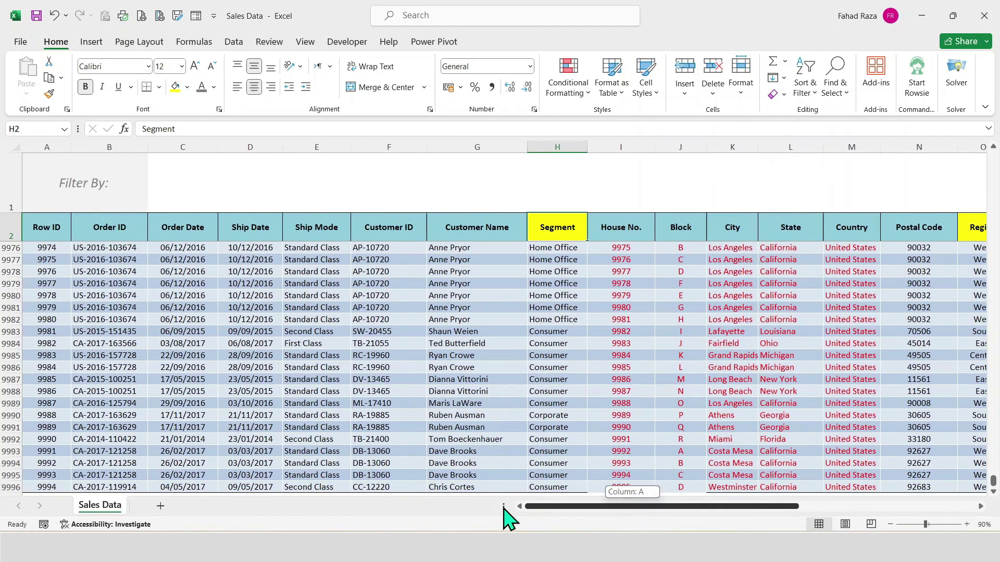
left_click(205, 181)
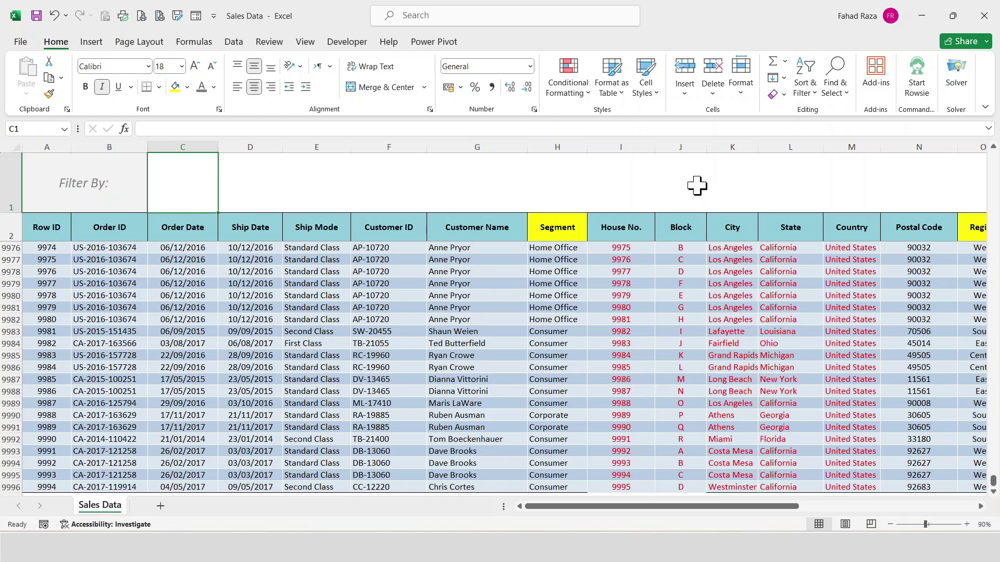
Step: Convert A2:W9996 into a table with headers, with the filter buttons turned off
left_click(91, 42)
key("ctrl+shift+Right")
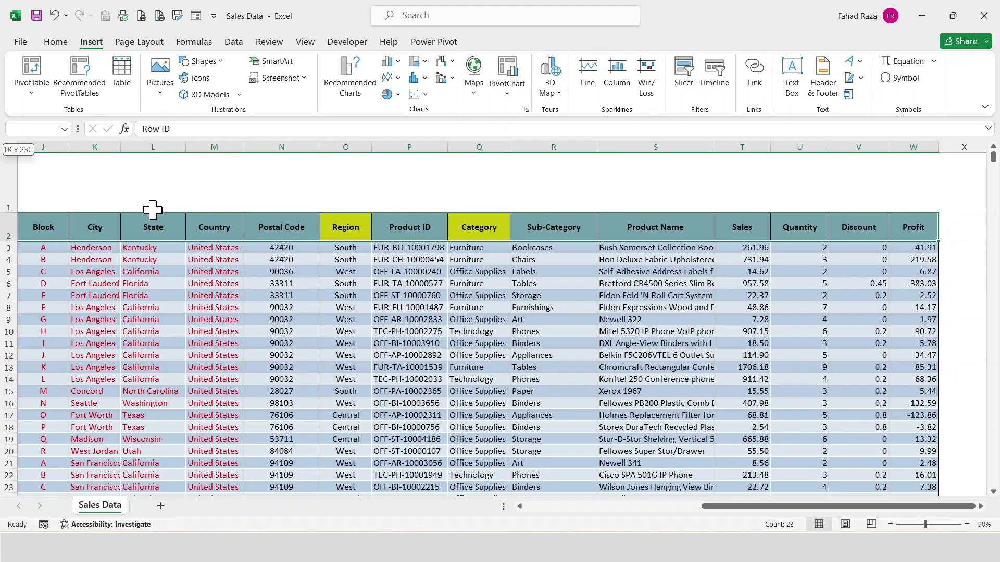
key("ctrl+shift+Down")
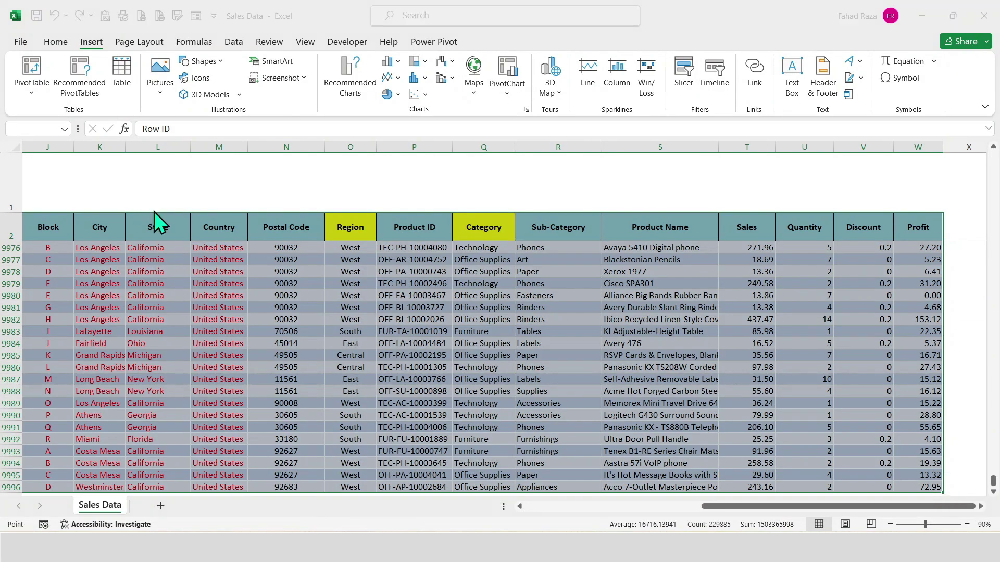
key("ctrl+t")
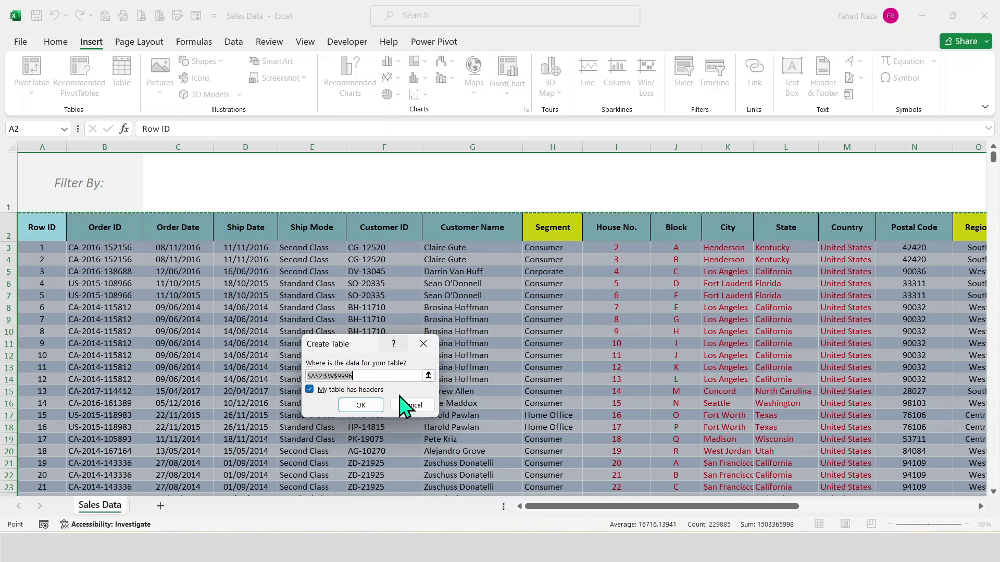
left_click(371, 409)
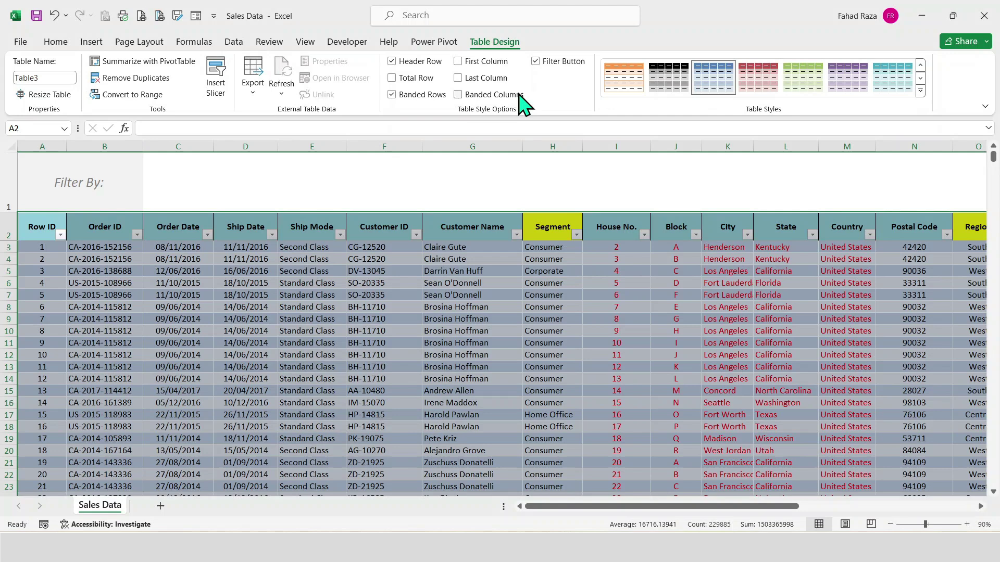
left_click(533, 62)
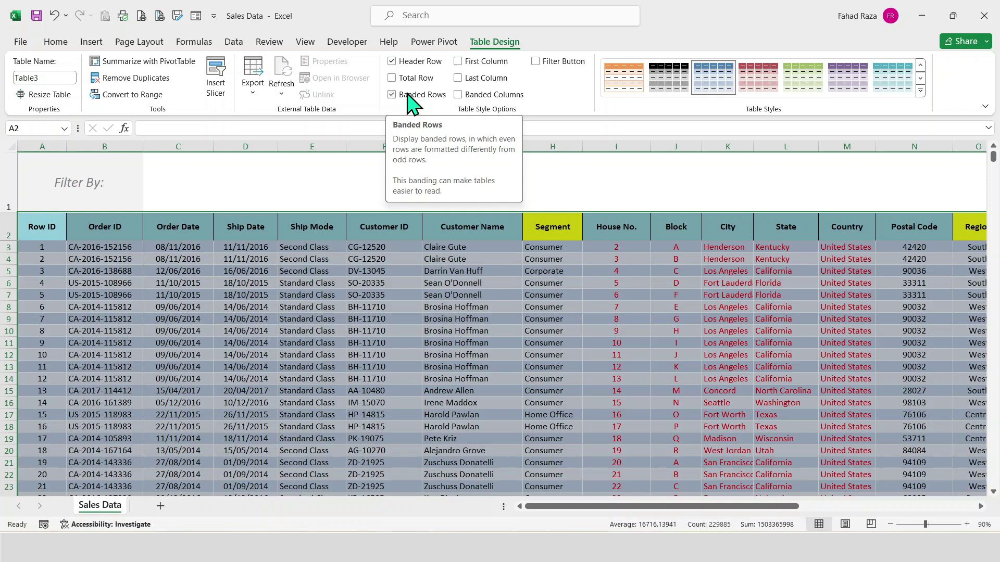
Step: Insert slicers for the Segment, Region and Category fields of the table
left_click(95, 44)
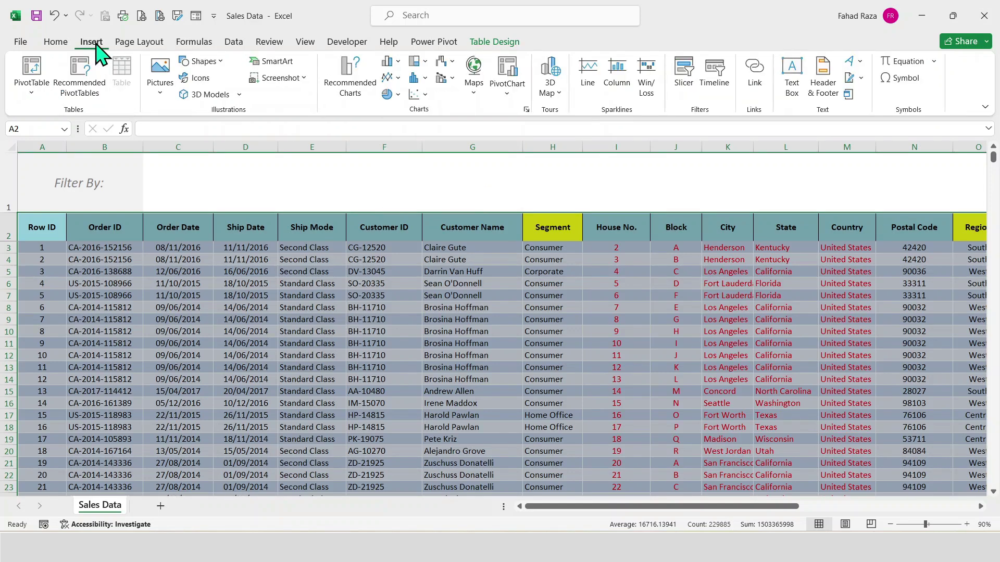
left_click(692, 83)
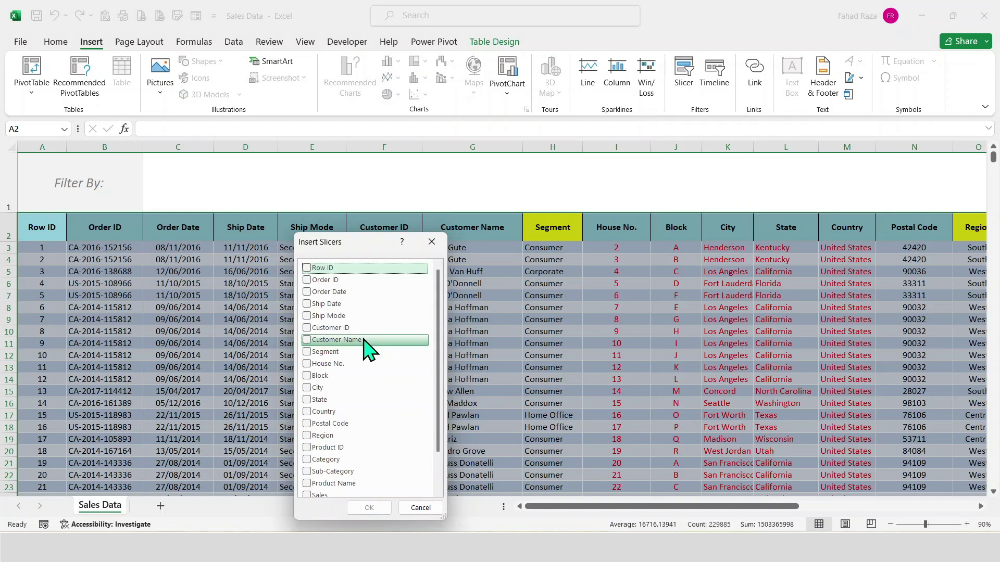
left_click(311, 353)
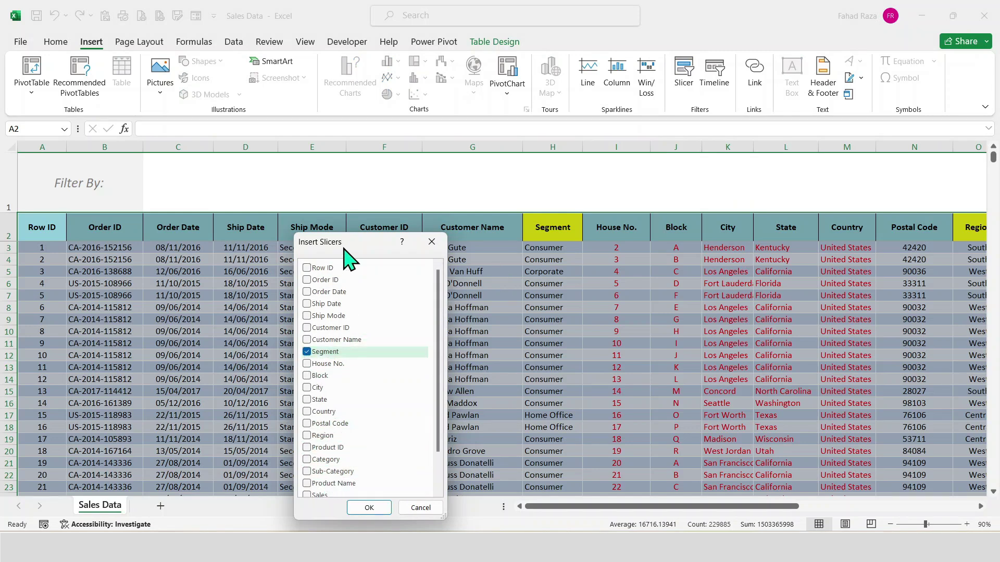
left_click_drag(344, 247, 346, 207)
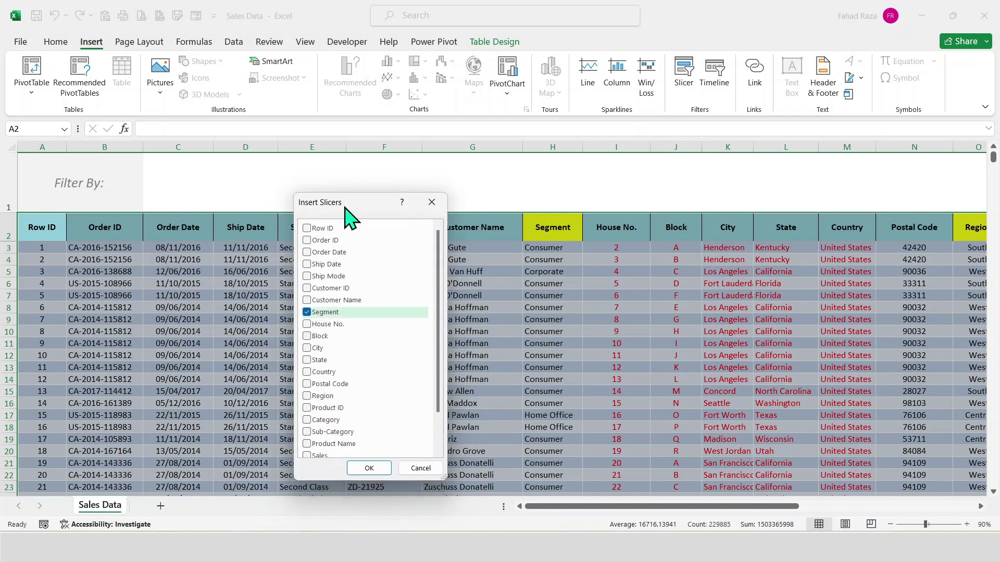
left_click(310, 396)
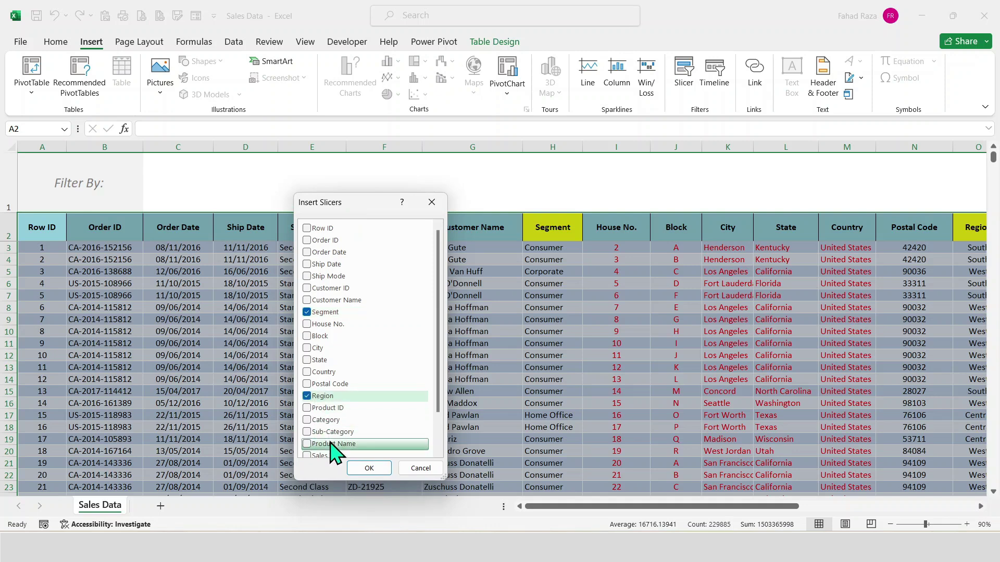
left_click(308, 421)
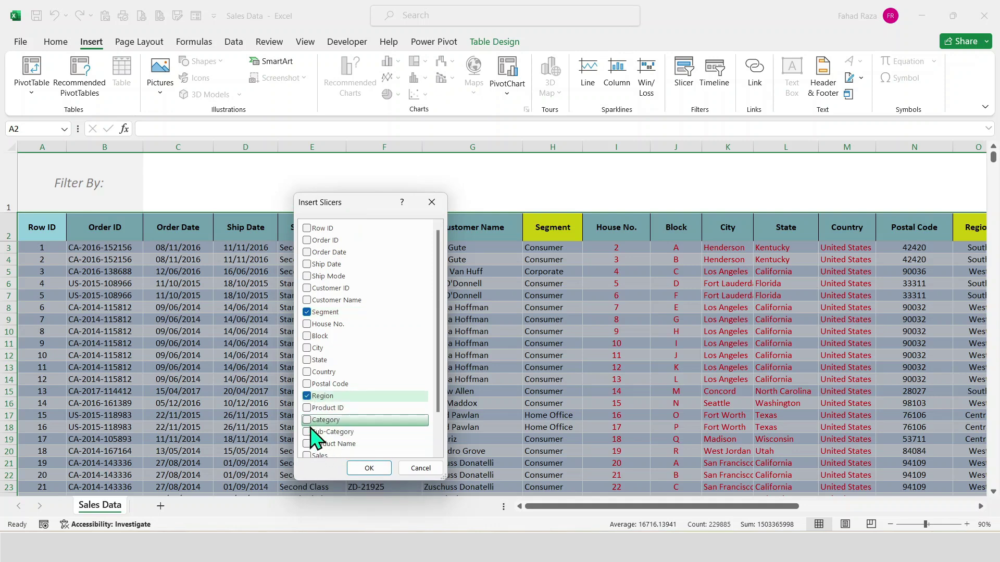
left_click(370, 468)
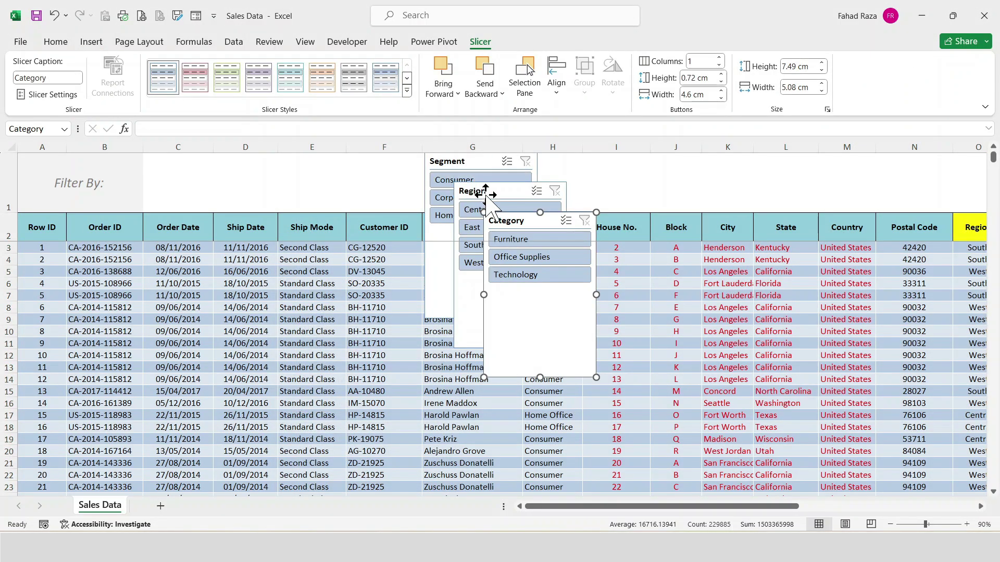
Step: Give all three slicers 3 button columns
left_click(486, 192, "ctrl")
left_click(473, 161, "ctrl")
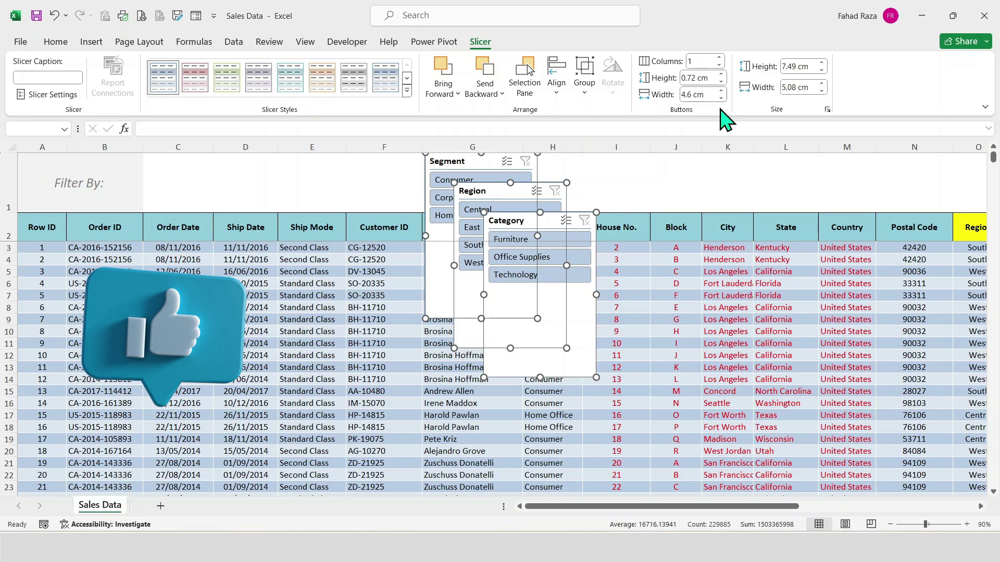
left_click(719, 58)
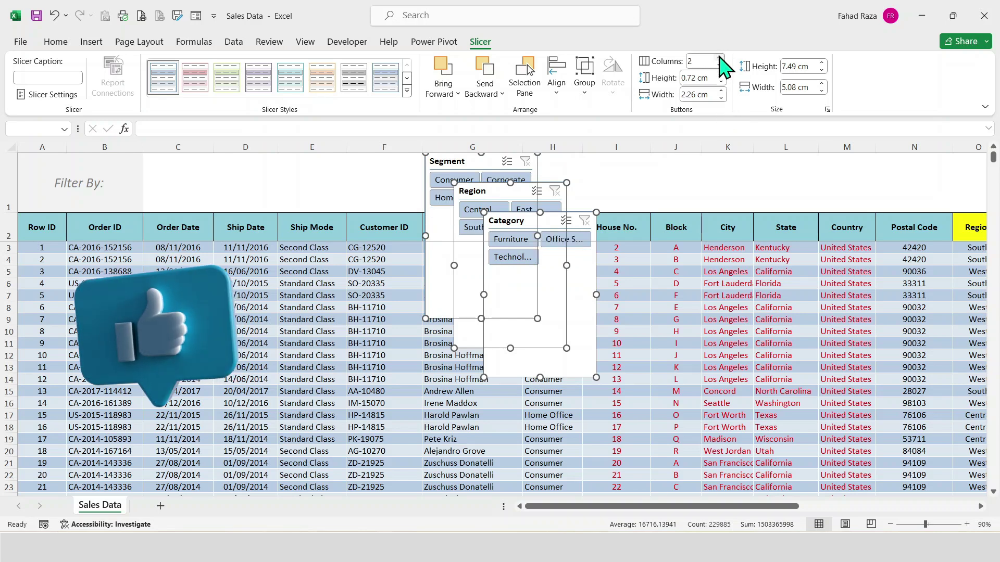
left_click(719, 58)
left_click(640, 197)
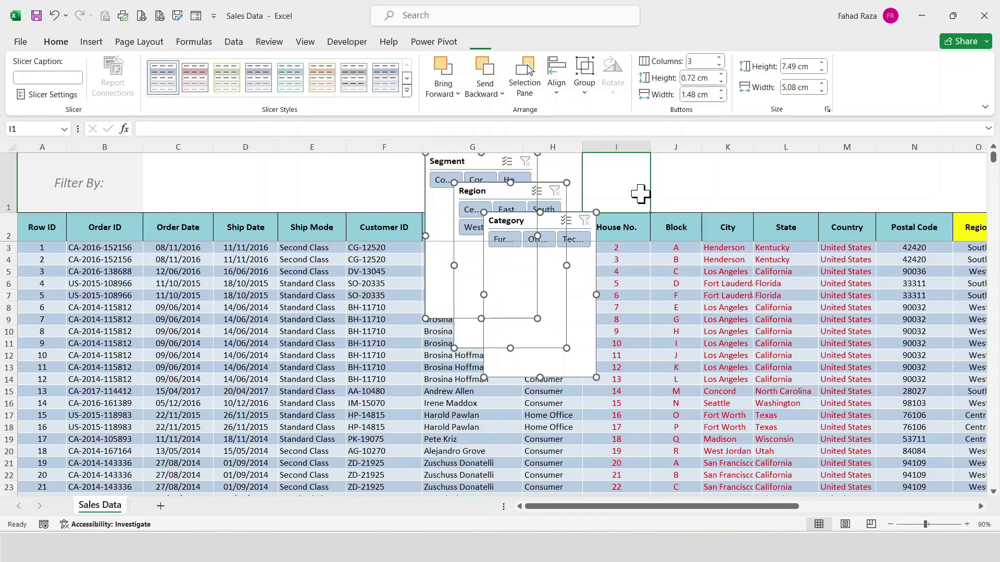
Step: Shorten the Category slicer to one row and place it in the Filter By row above J–M
left_click(596, 296)
left_click_drag(598, 295, 694, 291)
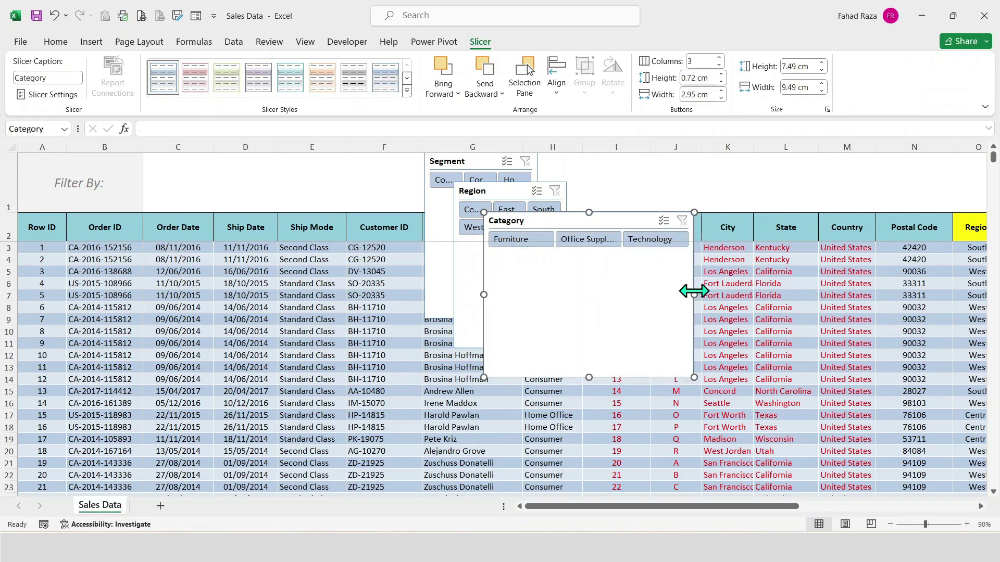
left_click_drag(589, 374, 590, 257)
left_click_drag(606, 218, 772, 167)
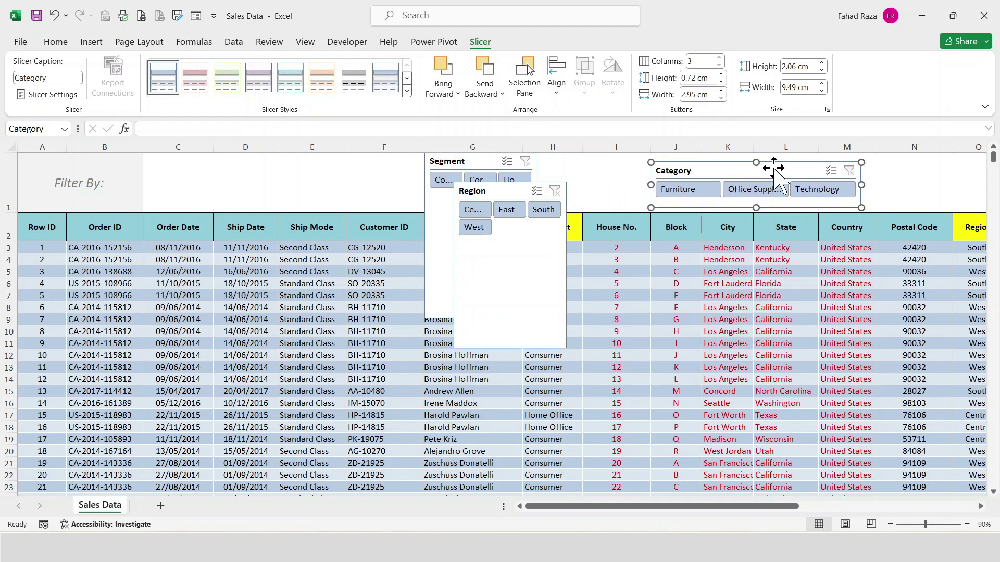
Step: Shorten and widen the Segment slicer to fit Home Office, placed over columns C–F
left_click_drag(448, 162, 239, 170)
left_click_drag(328, 244, 401, 243)
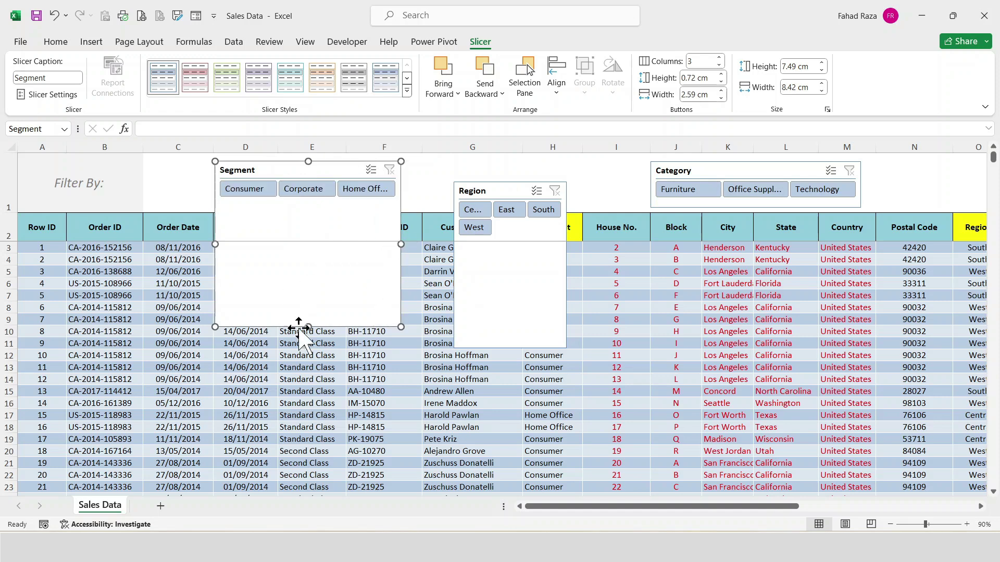
left_click_drag(310, 327, 290, 207)
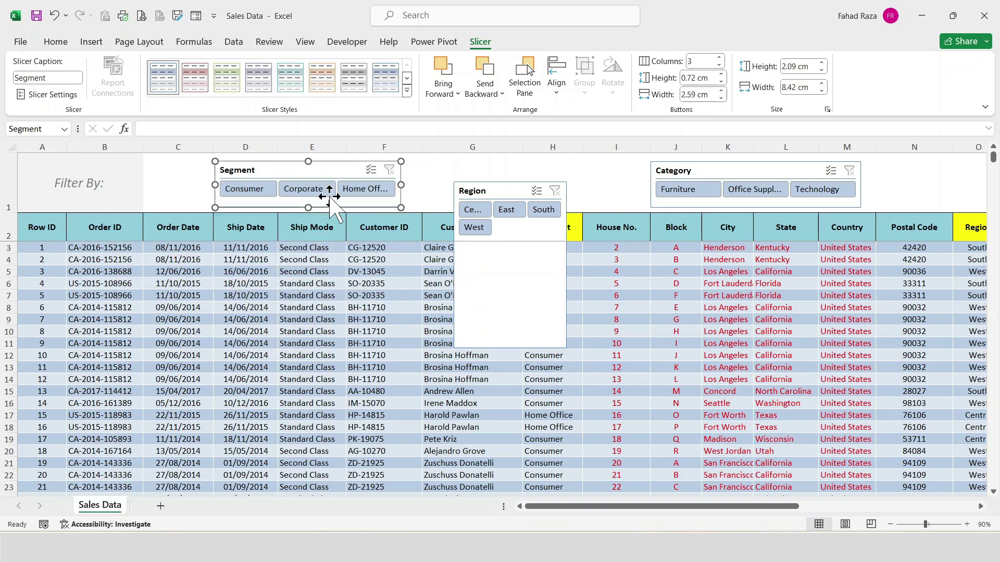
left_click_drag(403, 182, 446, 183)
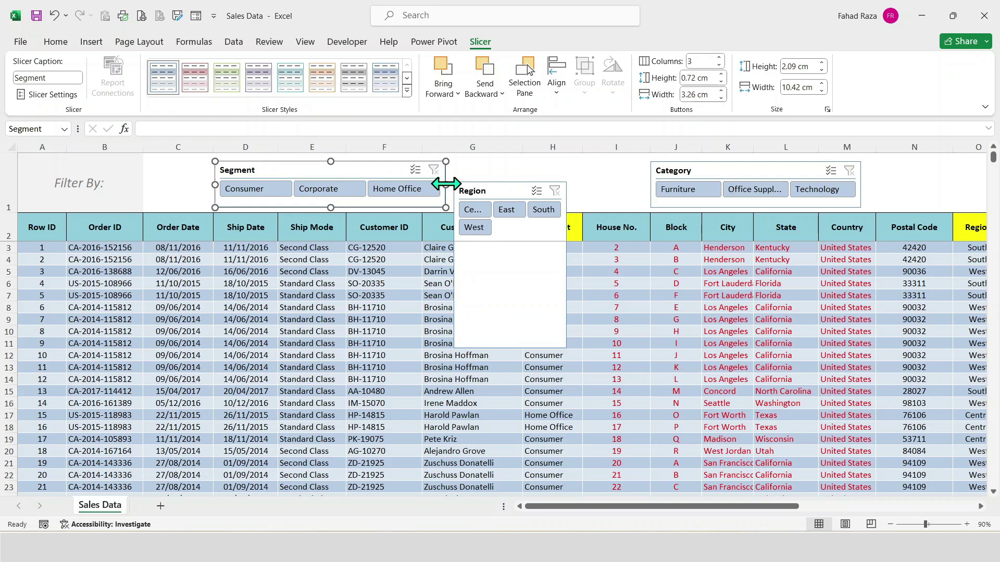
left_click_drag(371, 160, 319, 167)
Step: Give the Region slicer 4 columns, shrink it into the Filter By row, and level Category
left_click(554, 266)
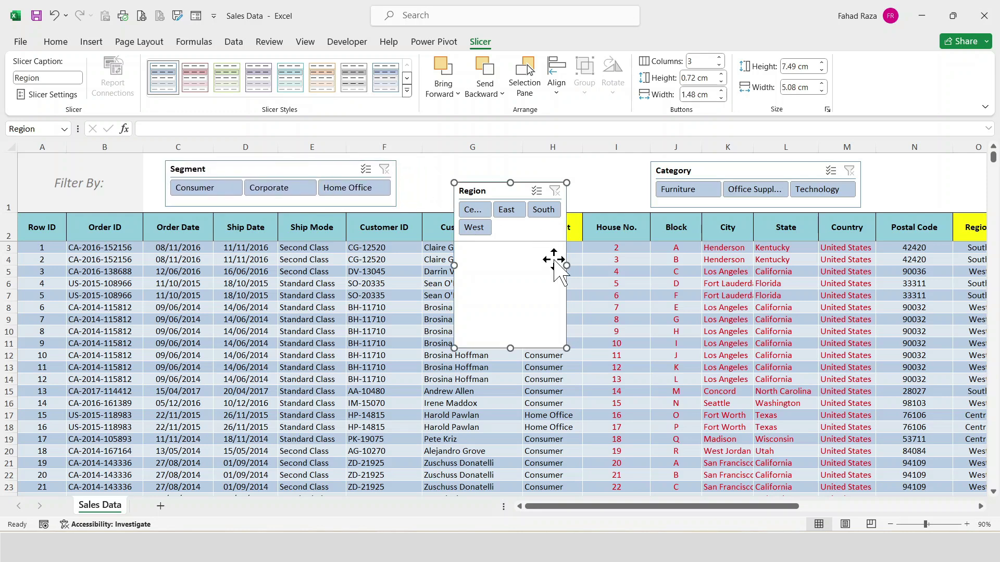
left_click_drag(568, 267, 674, 265)
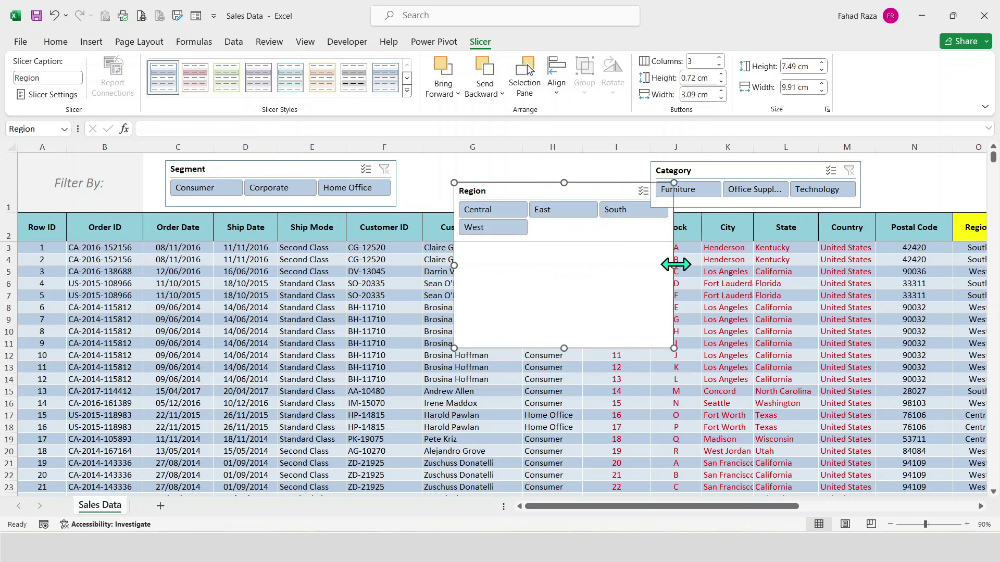
left_click_drag(501, 188, 458, 176)
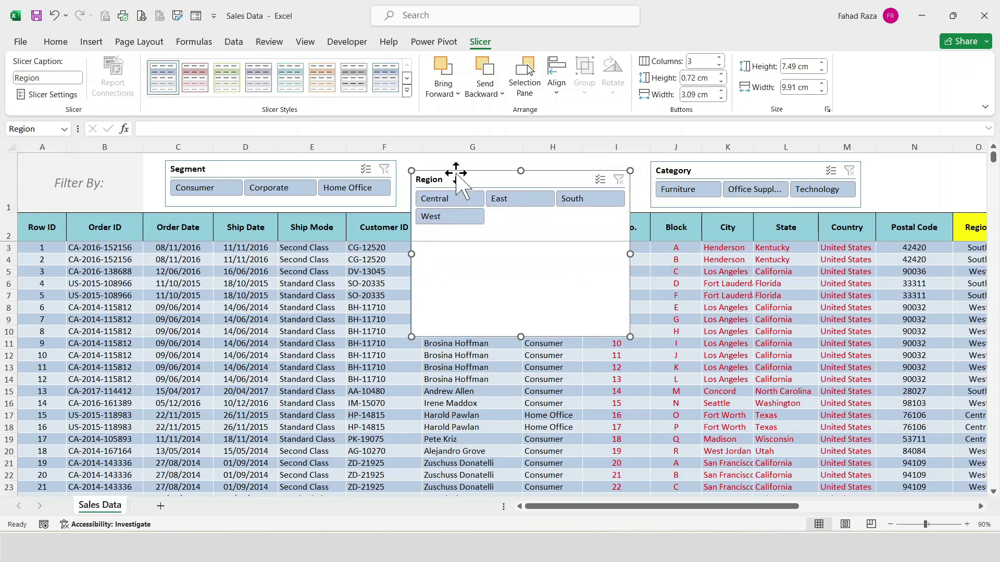
left_click(719, 57)
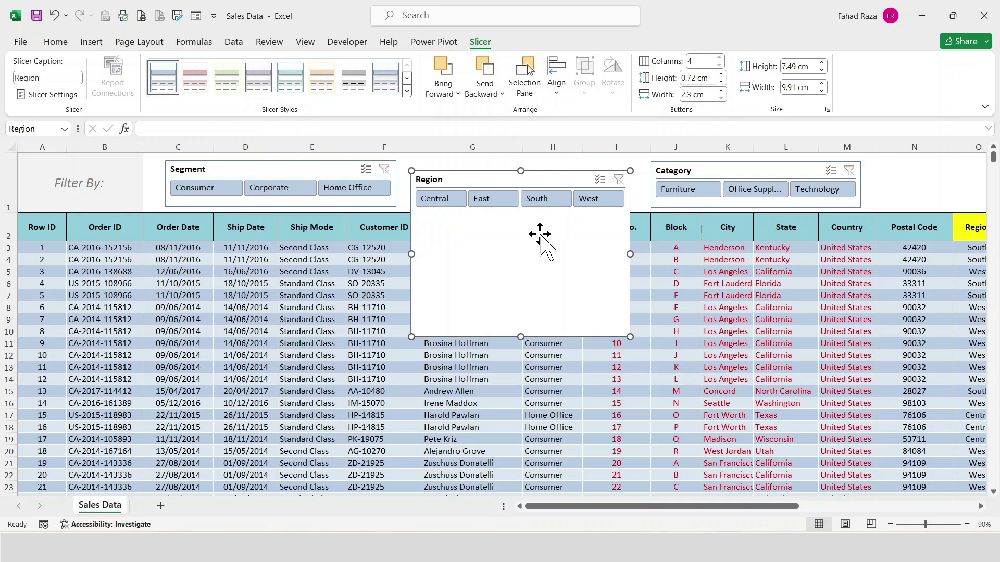
left_click_drag(519, 330, 519, 215)
left_click_drag(495, 178, 496, 171)
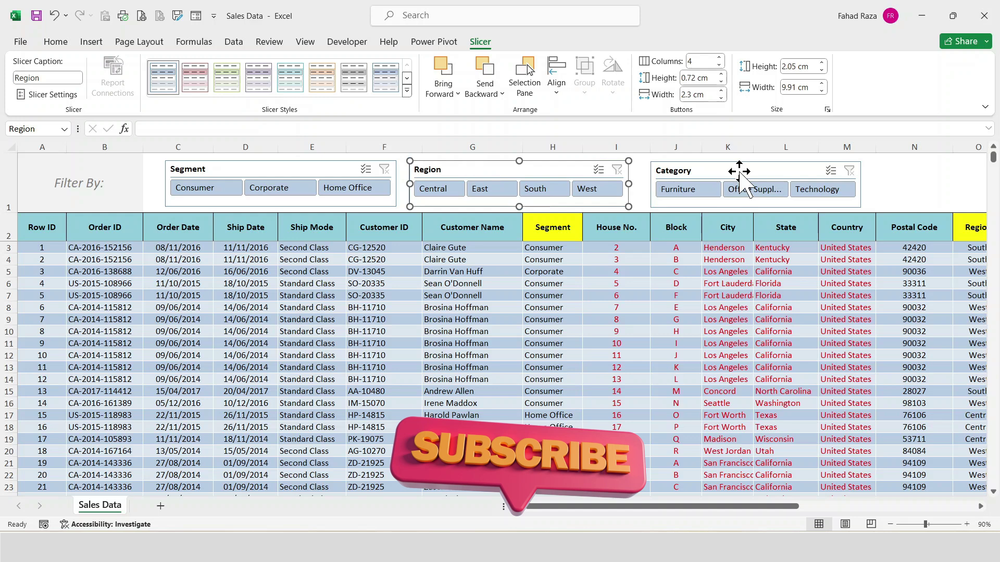
left_click_drag(737, 171, 739, 170)
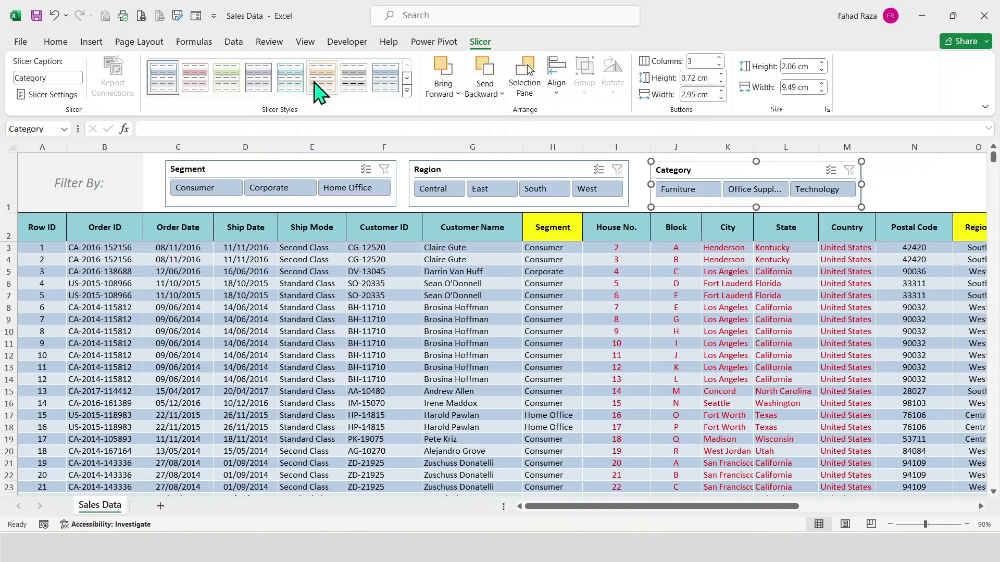
Step: Style the Category slicer orange, Region green and Segment darker blue
left_click(408, 78)
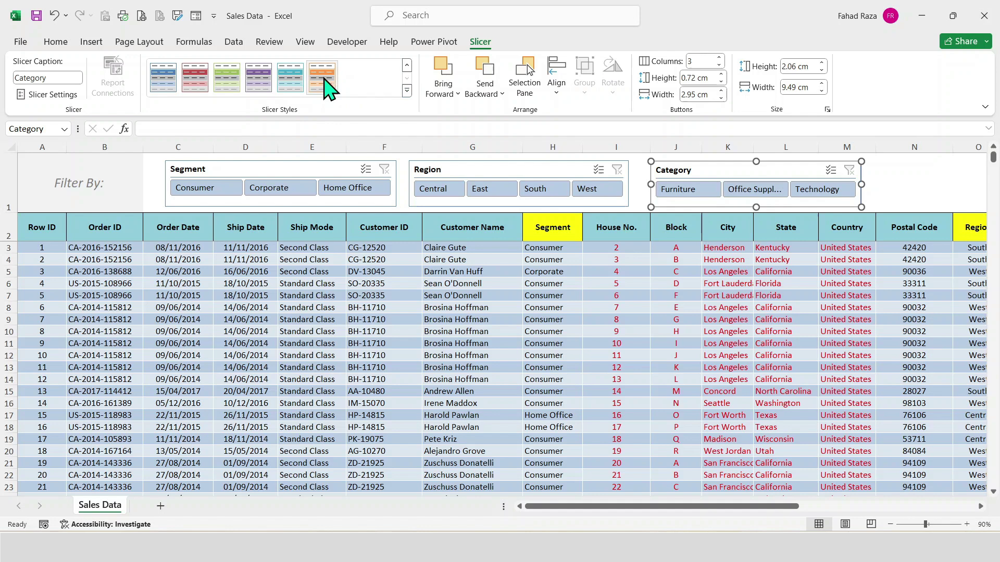
left_click(523, 167)
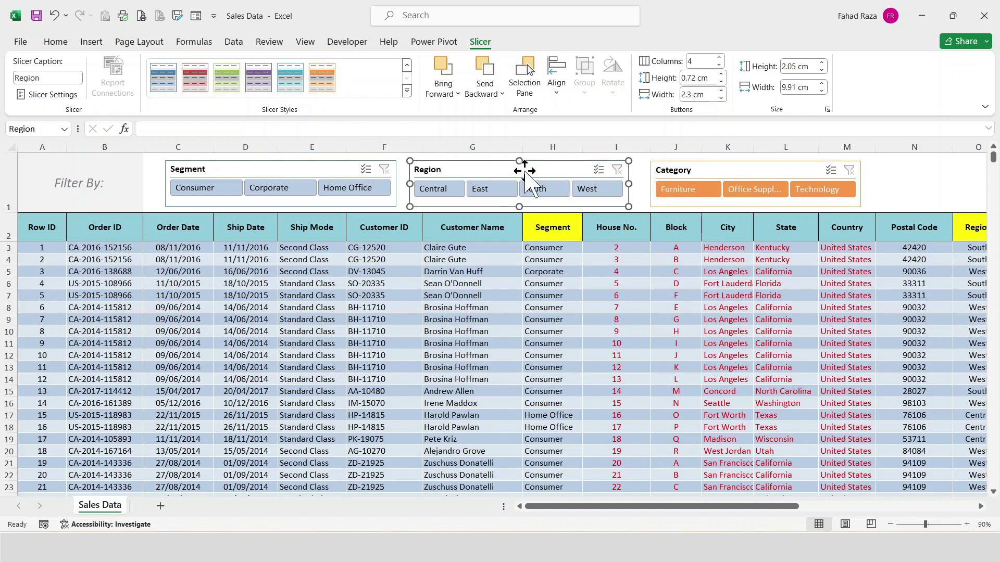
left_click(223, 93)
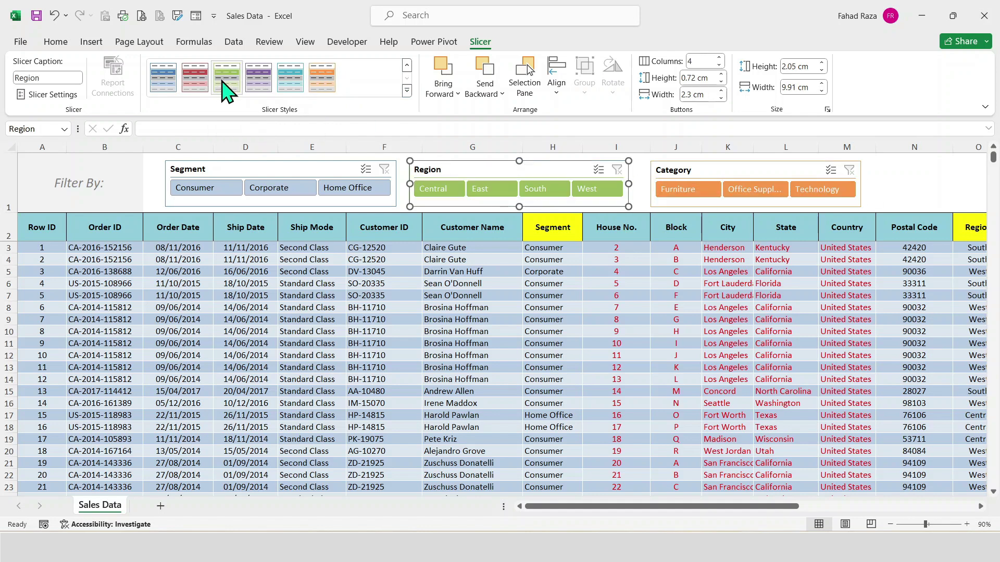
left_click(302, 168)
left_click(172, 70)
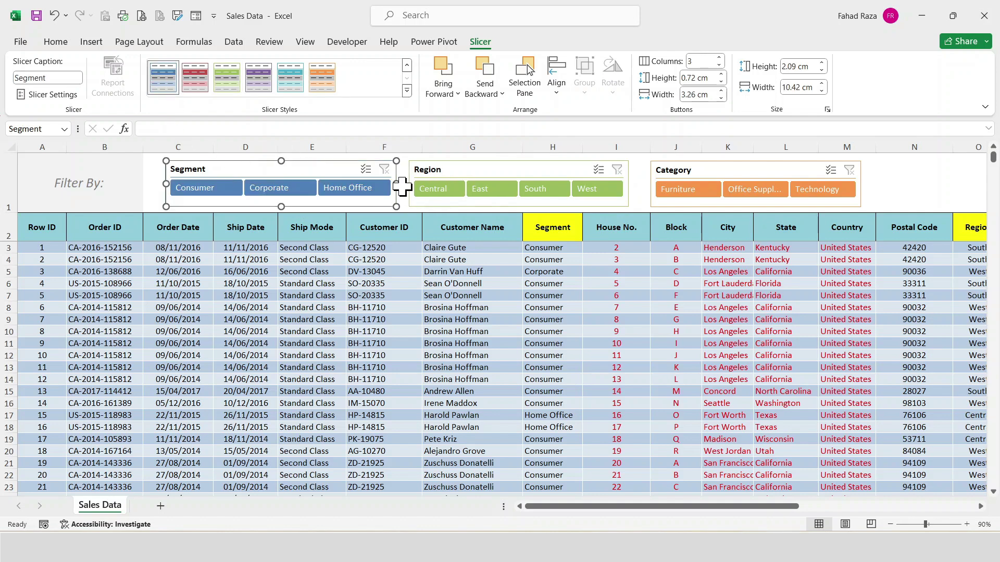
Step: Align the three slicers on their middles, then deselect them
left_click(451, 168, "ctrl")
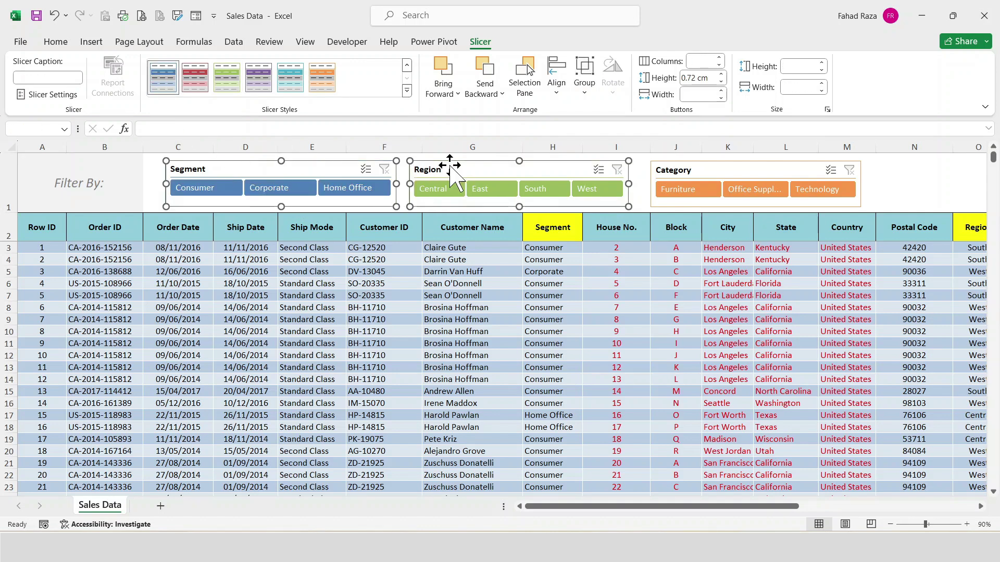
left_click(718, 171, "ctrl")
left_click(557, 93)
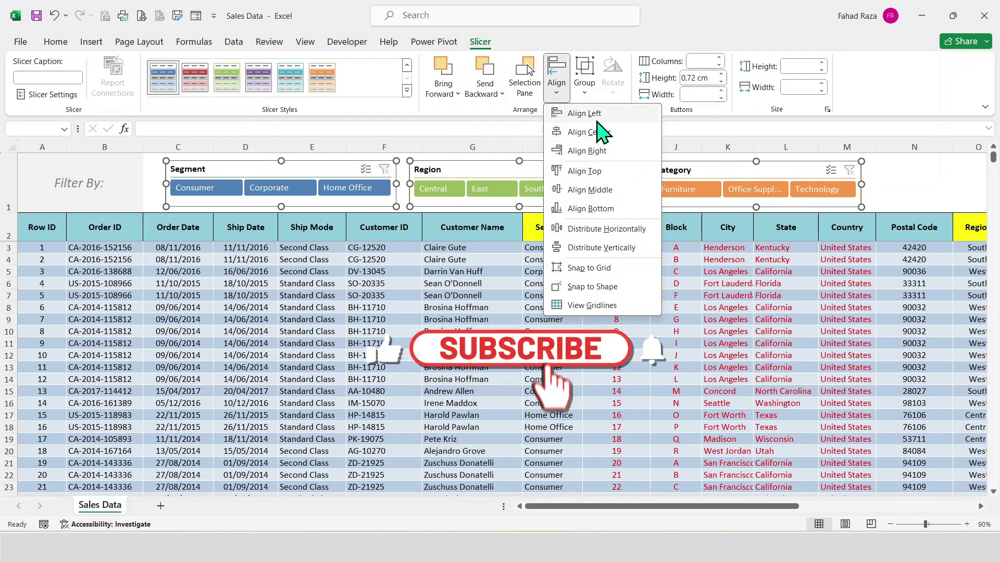
left_click(594, 190)
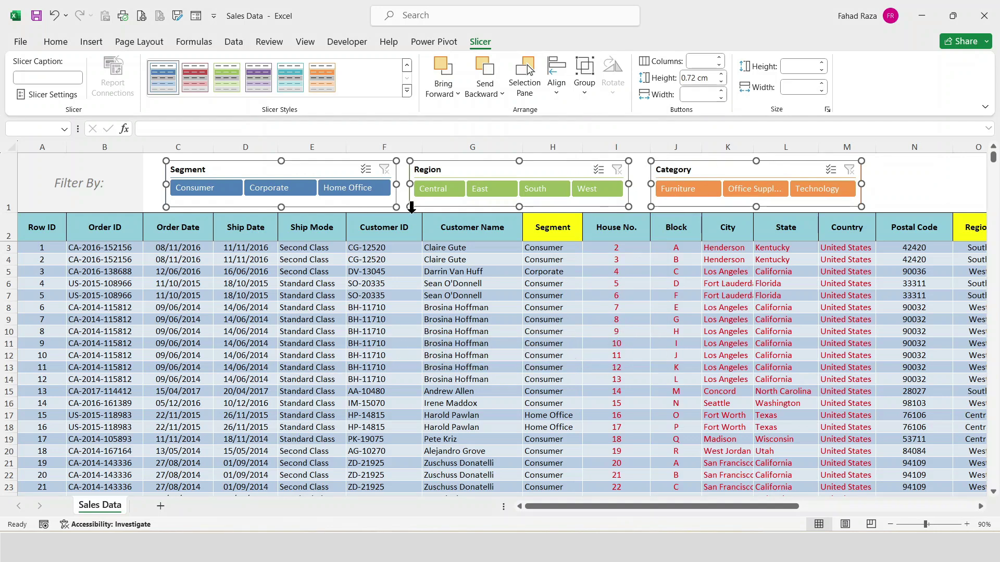
left_click(398, 246)
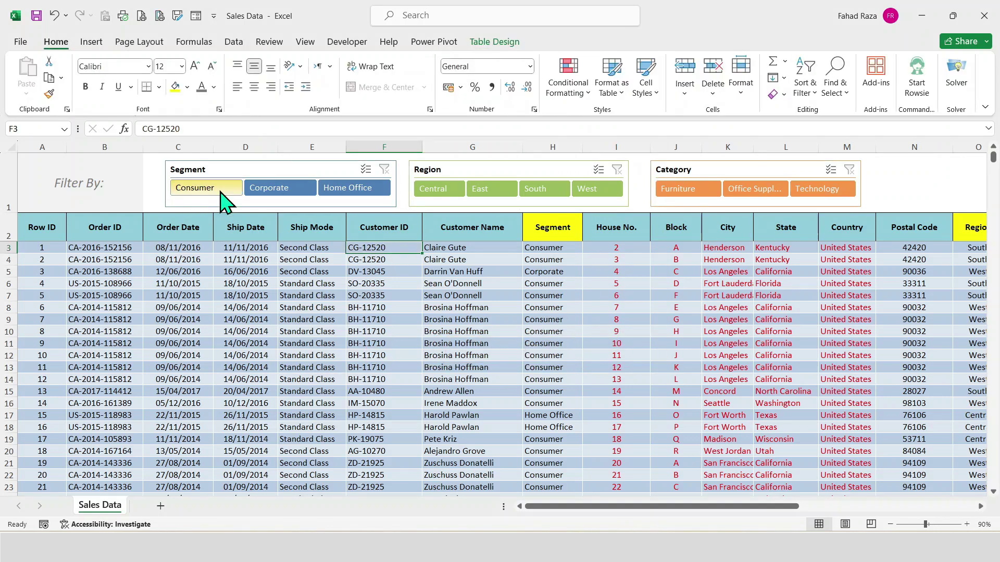
Step: Filter to Consumer, Corporate and Home Office in turn, then clear the Segment filter
left_click(222, 191)
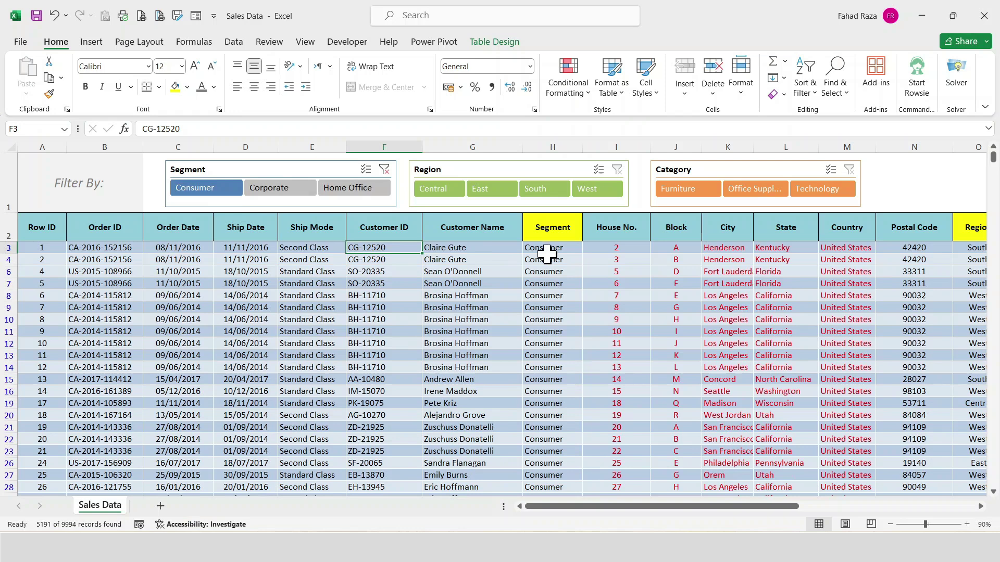
left_click(282, 193)
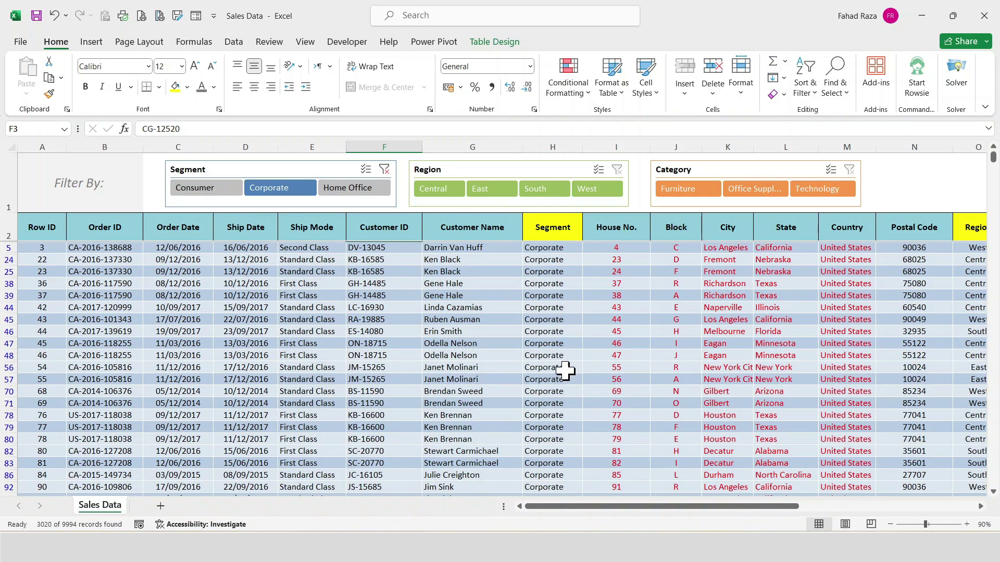
left_click(349, 190)
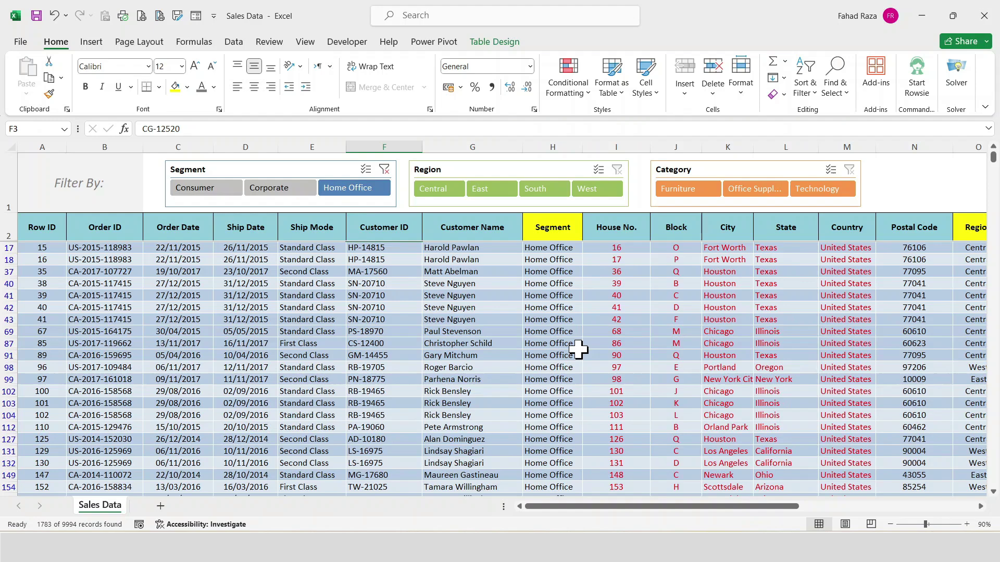
left_click(385, 171)
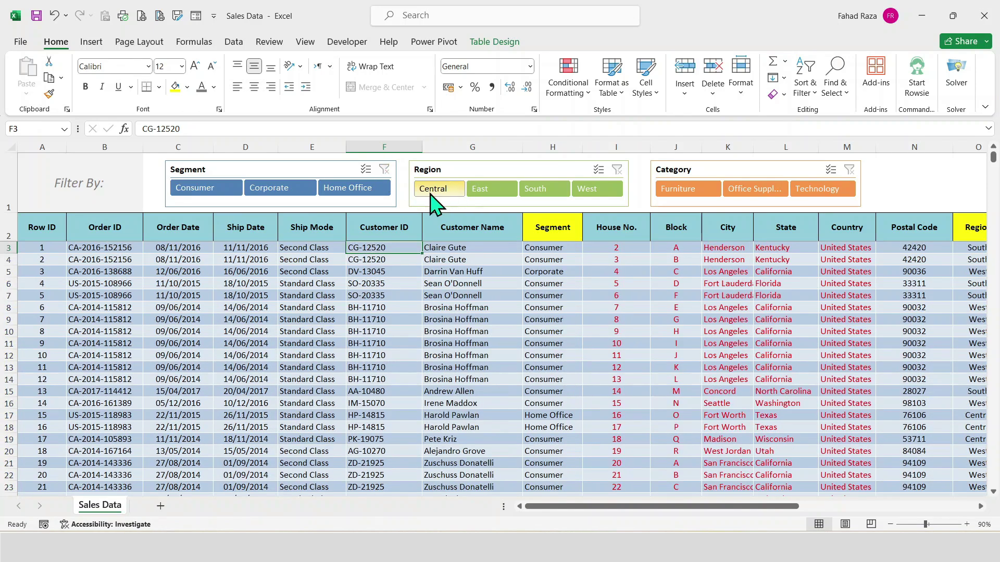
Step: Filter to Central, East, South and West in turn, then clear the Region filter
left_click(439, 198)
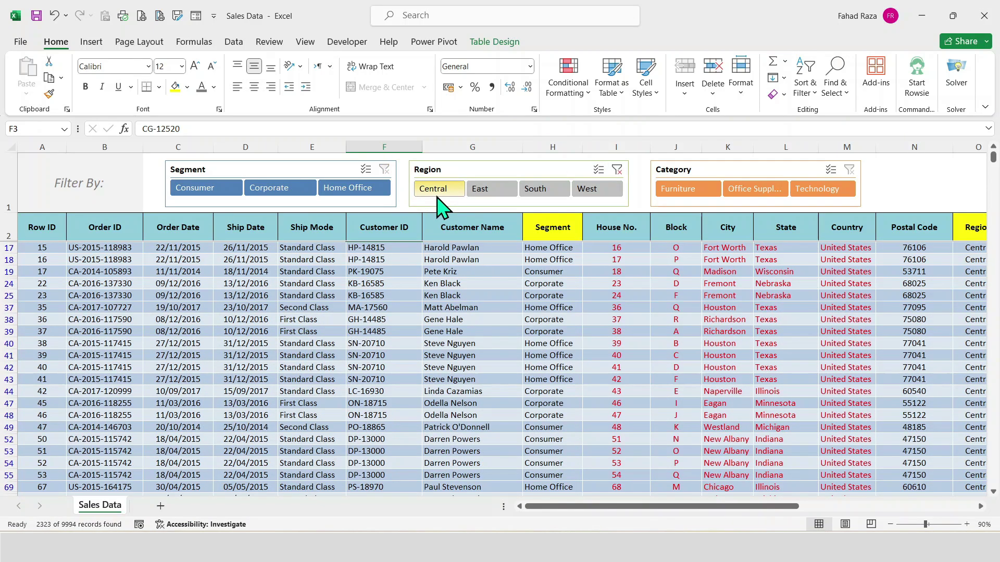
left_click_drag(598, 507, 647, 516)
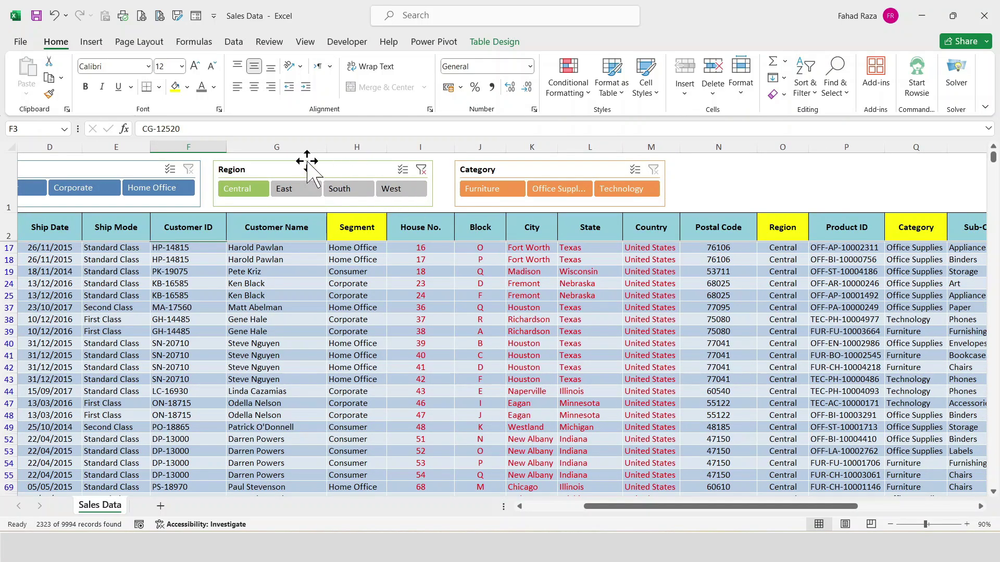
left_click(289, 190)
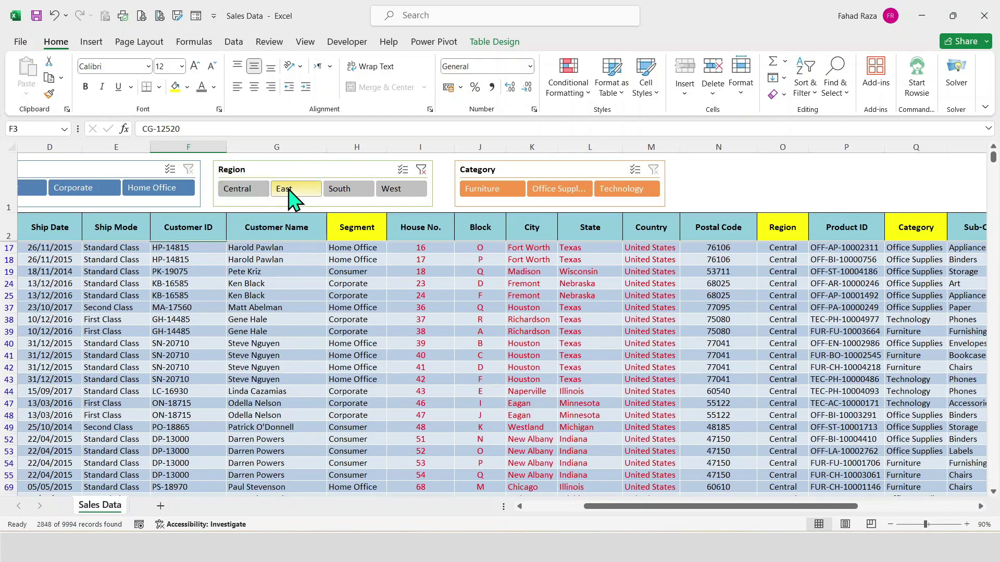
left_click(339, 190)
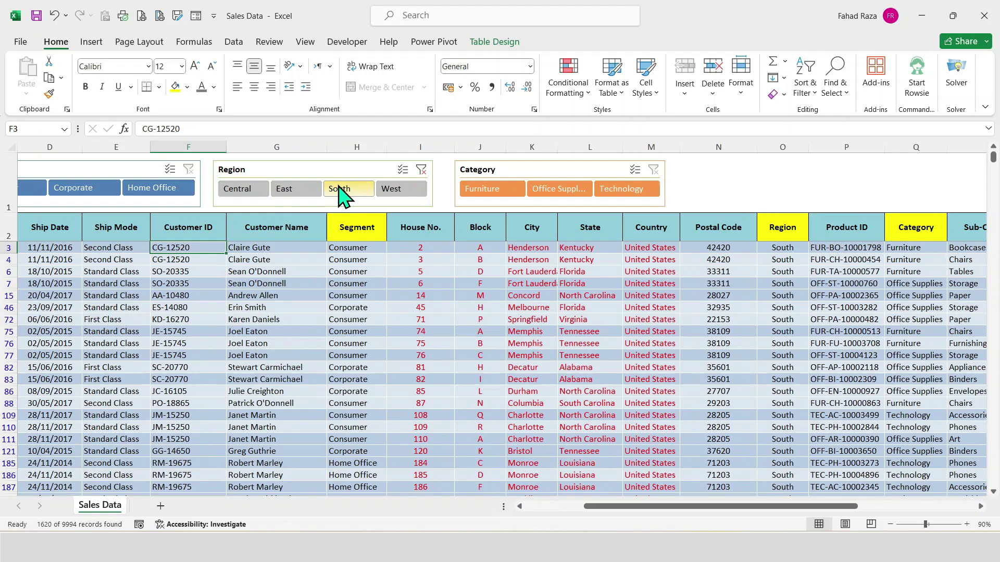
left_click(403, 191)
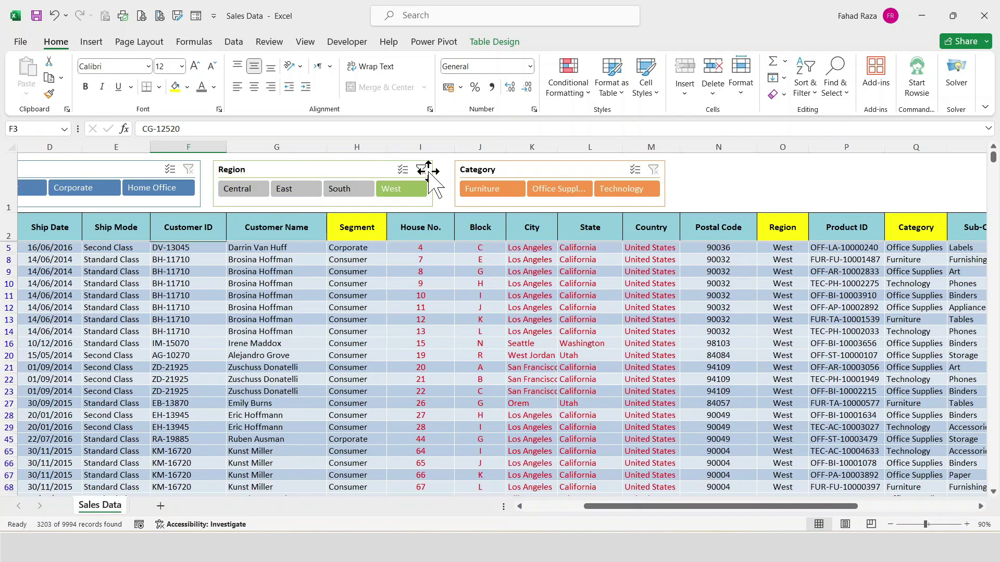
left_click(421, 170)
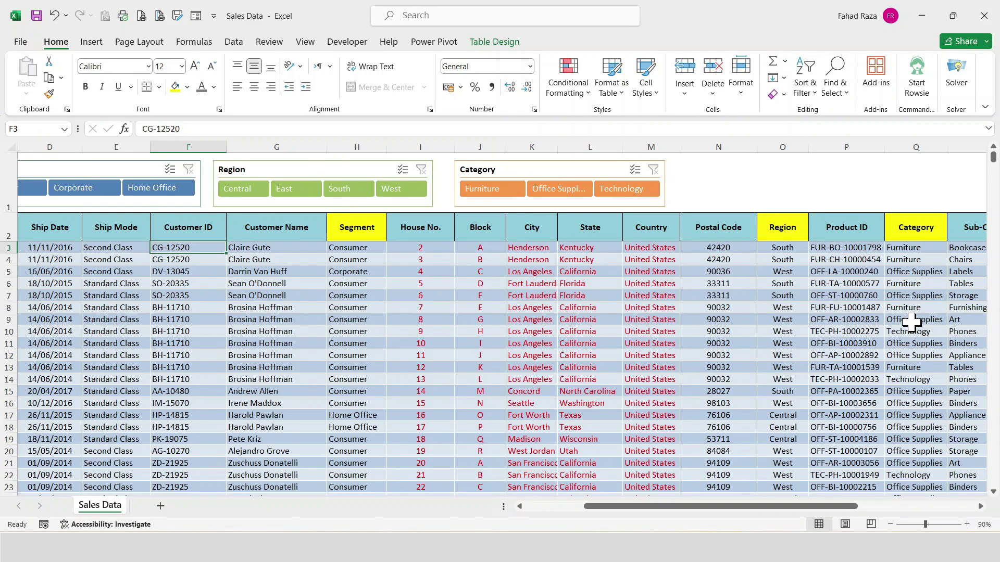
Step: Filter to Furniture, then Office Supplies, finishing on Technology
left_click(492, 190)
left_click(572, 190)
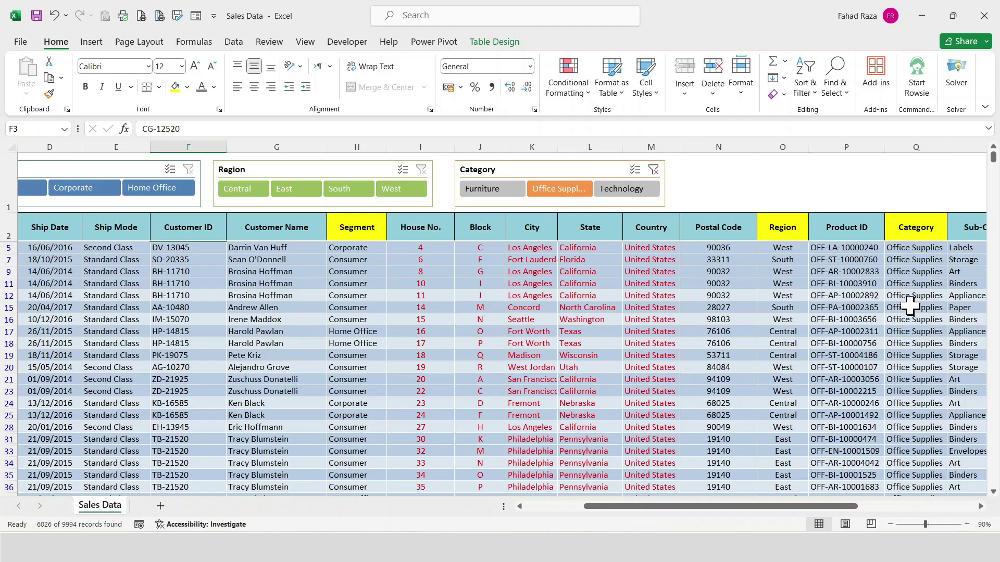
left_click(613, 191)
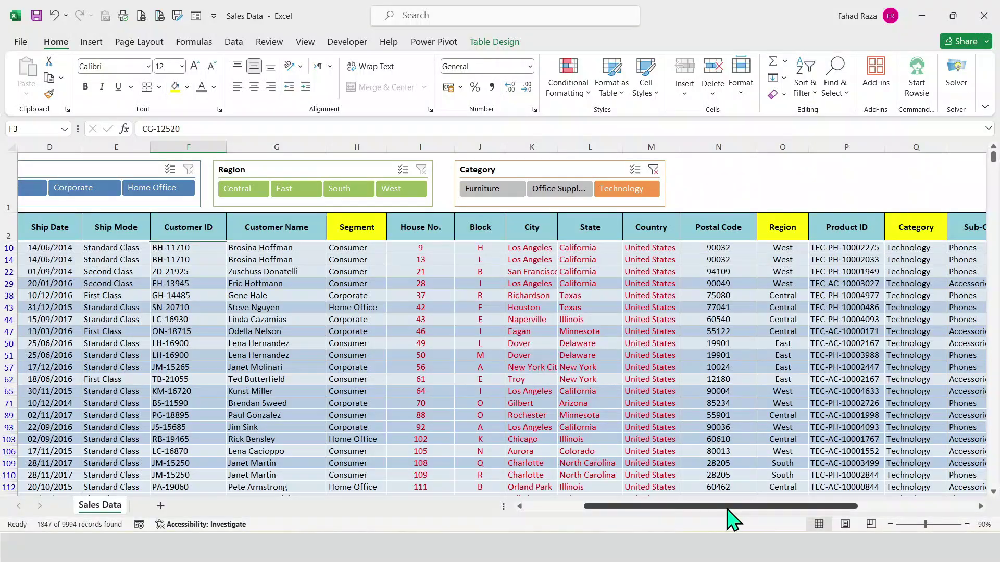
Step: Clear the Category filter, then combine Consumer, East and Technology filters
left_click(654, 170)
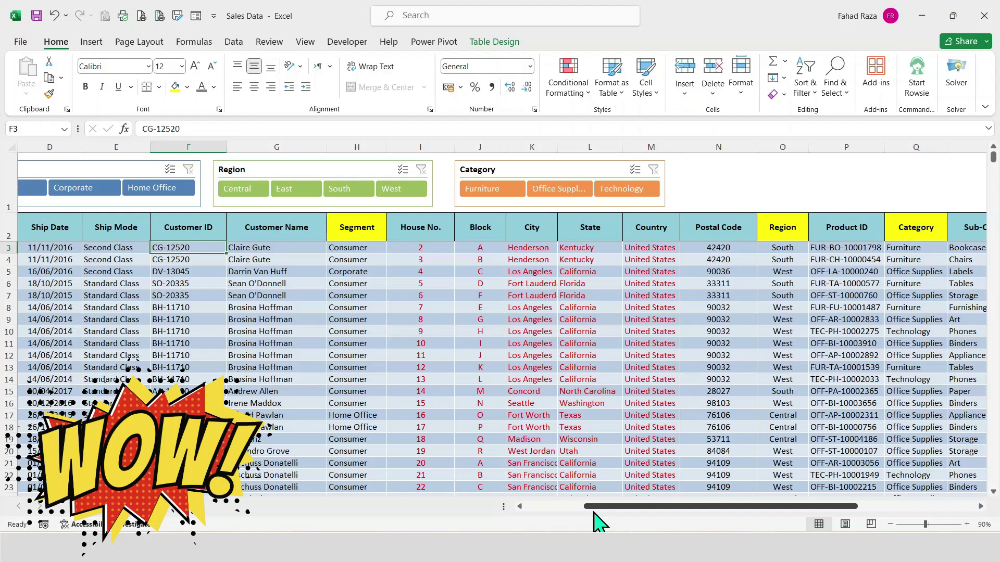
left_click_drag(594, 508, 556, 519)
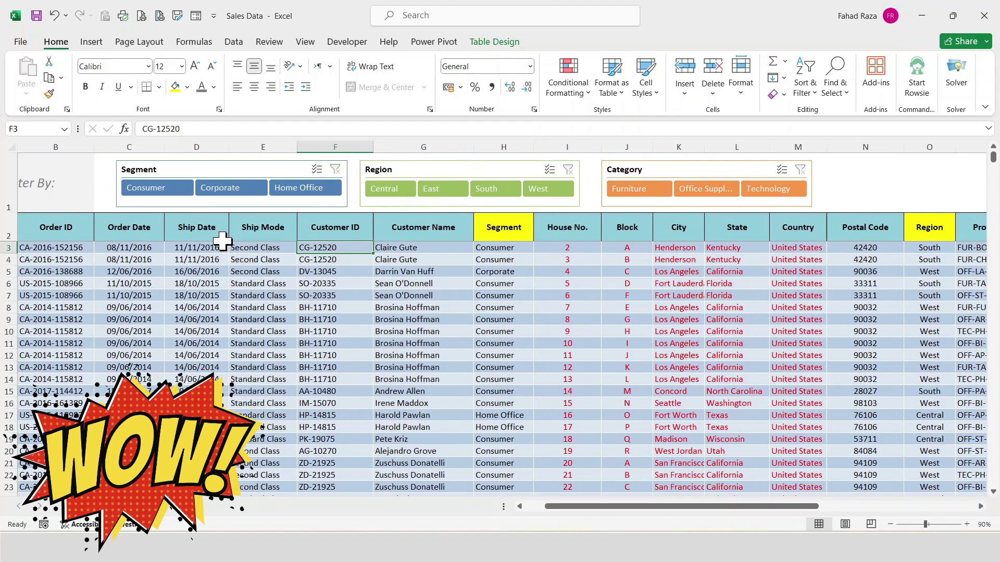
left_click(158, 188)
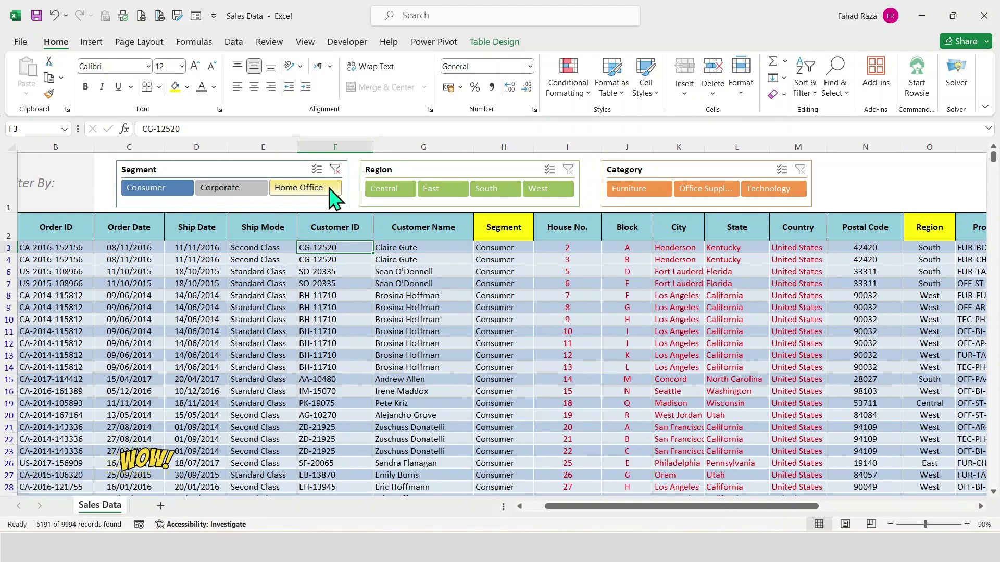
left_click(436, 193)
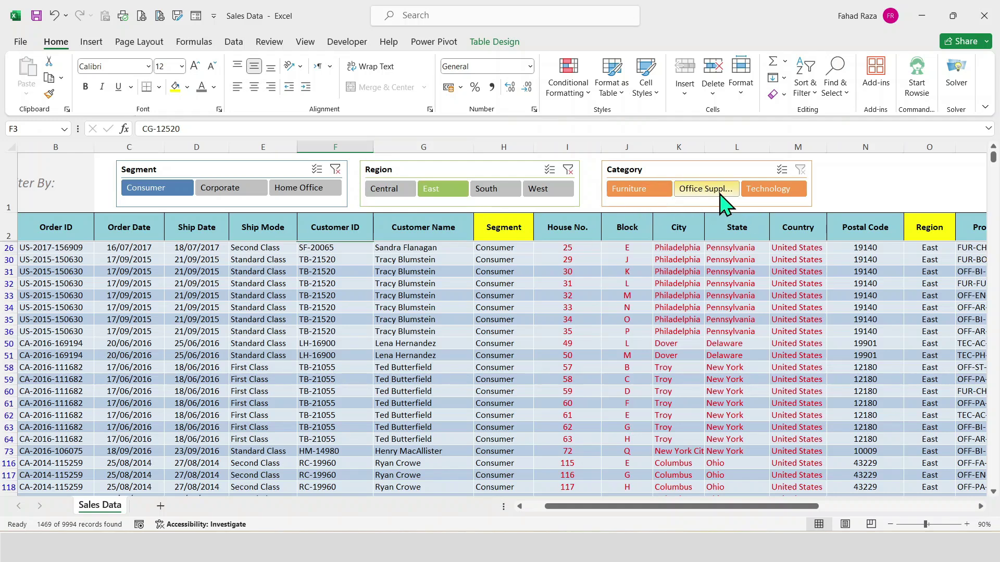
left_click(776, 192)
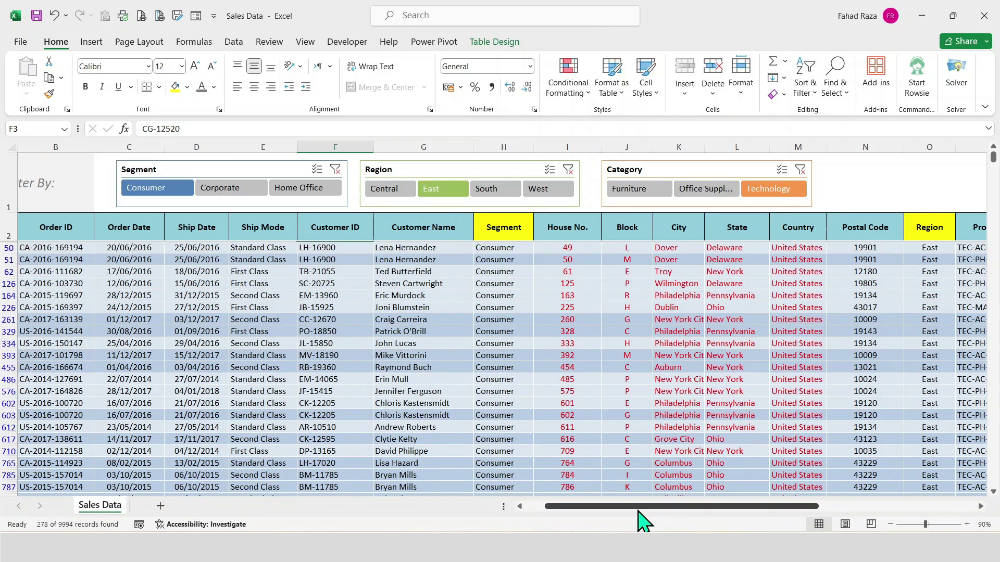
left_click_drag(638, 511, 697, 510)
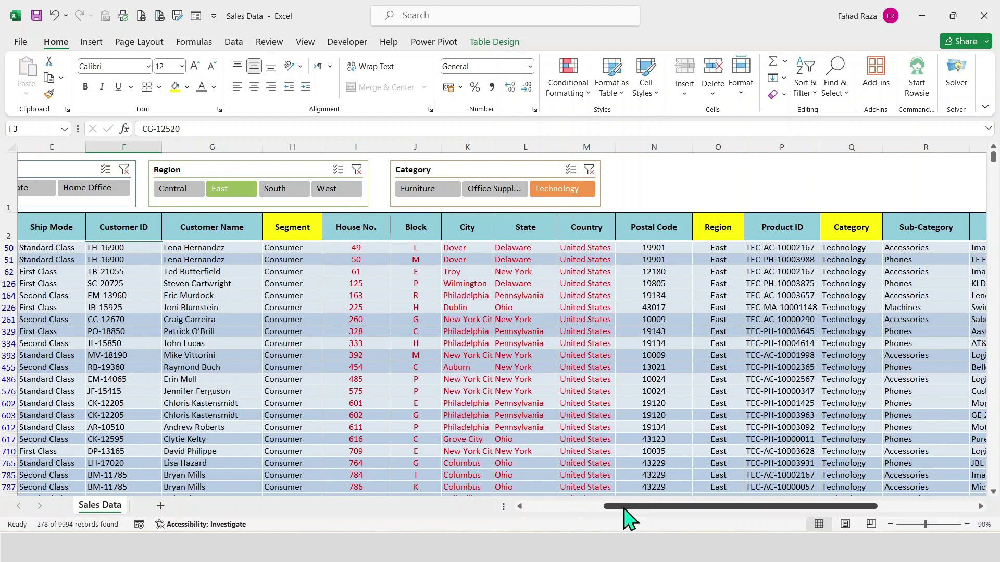
left_click_drag(631, 509, 540, 510)
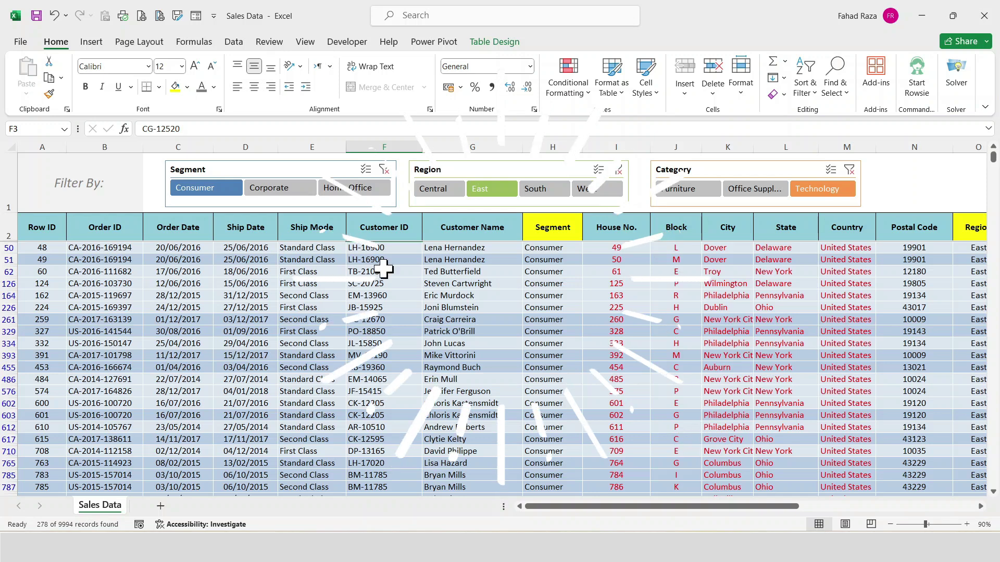
Step: Clear the Category, Region and Segment filters
left_click(849, 170)
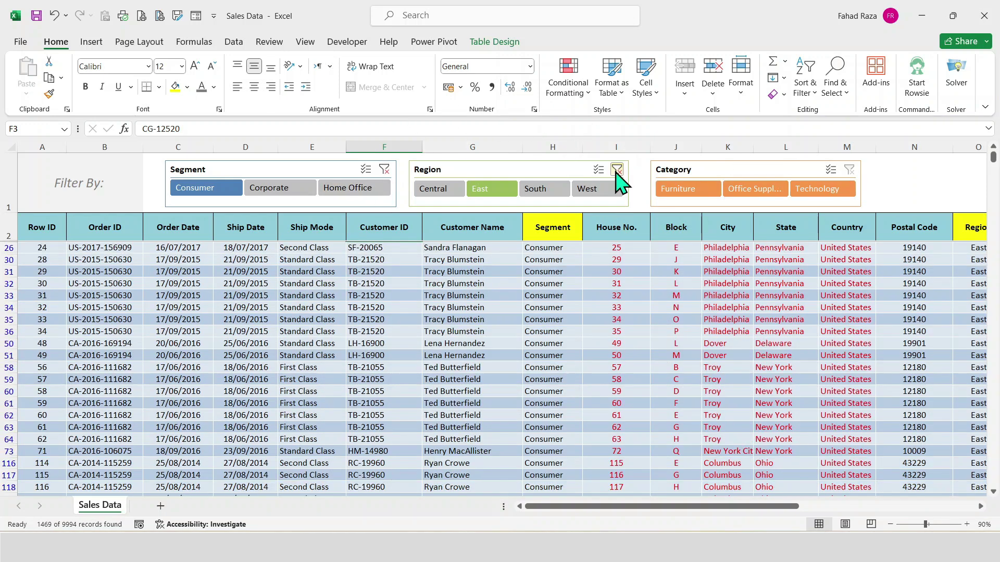
left_click(617, 170)
left_click(385, 170)
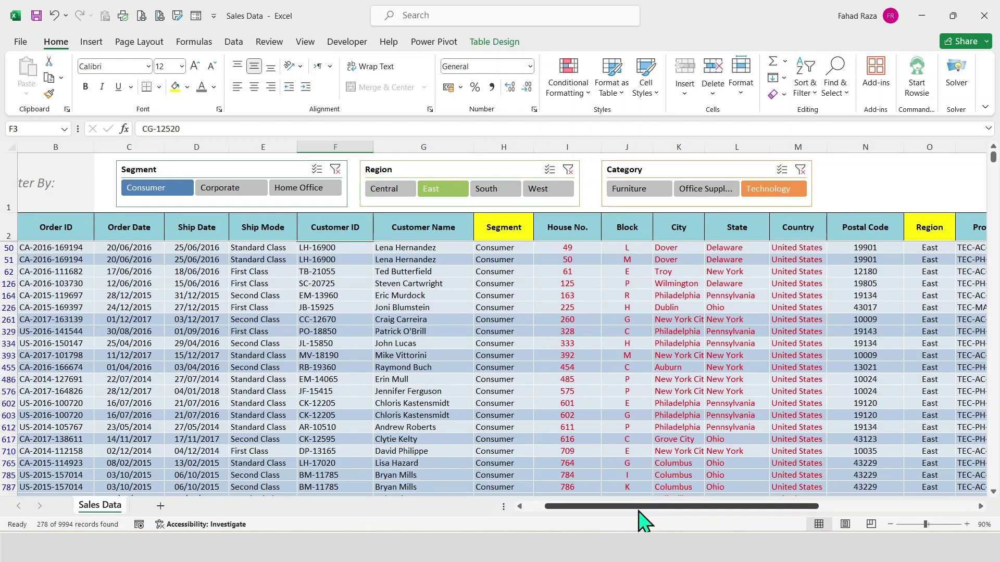
left_click_drag(640, 511, 705, 520)
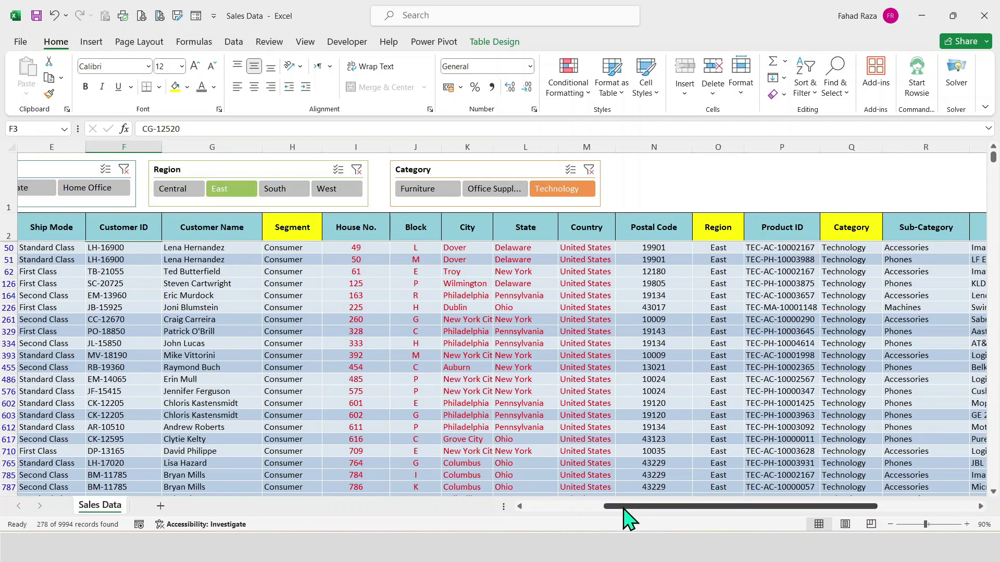
left_click_drag(624, 507, 539, 509)
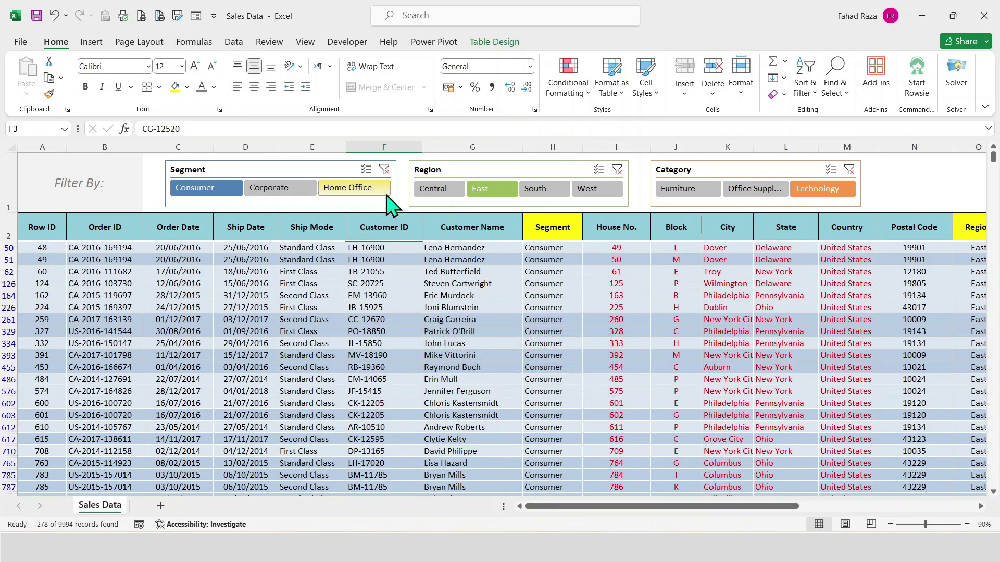
left_click(850, 170)
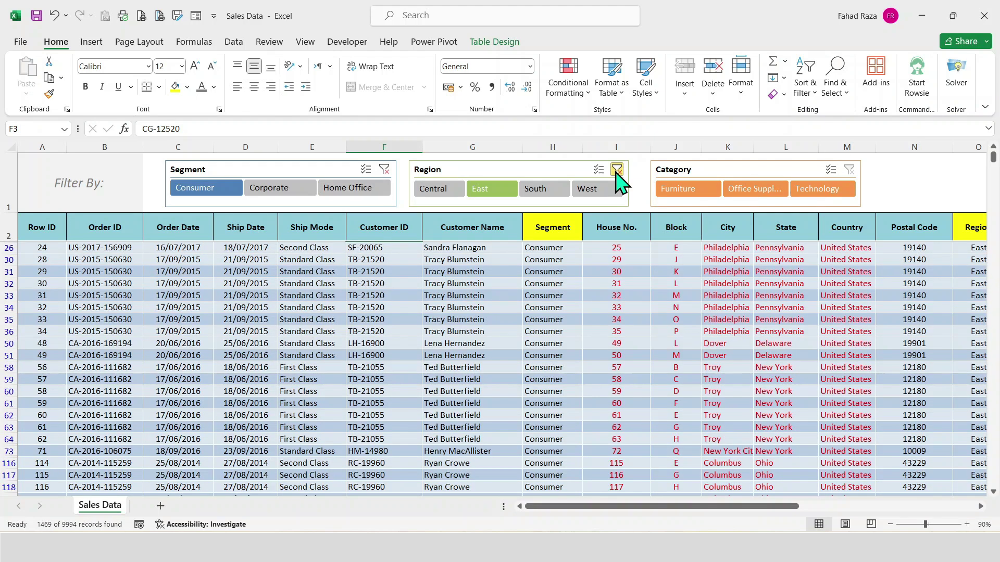
left_click(617, 170)
left_click(384, 170)
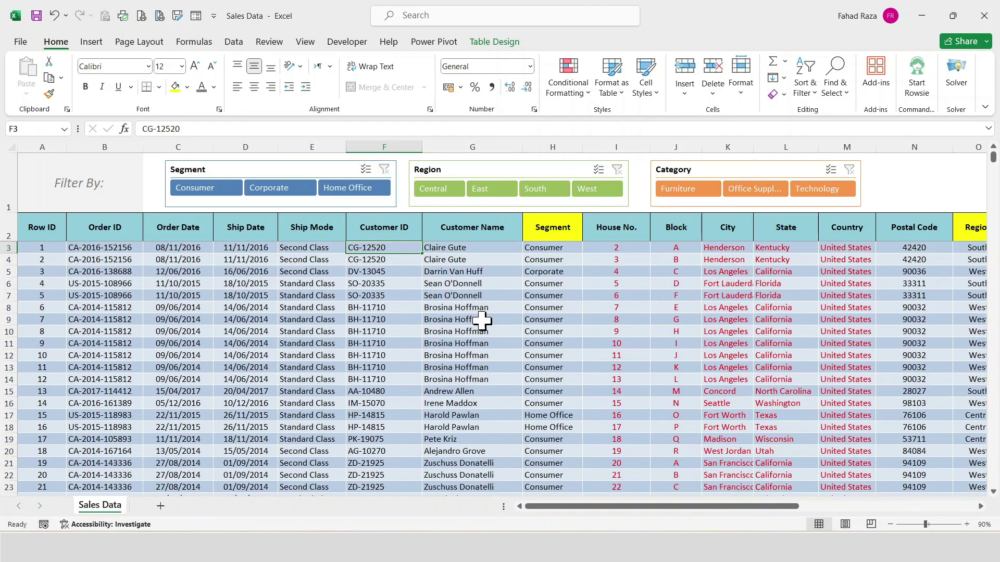